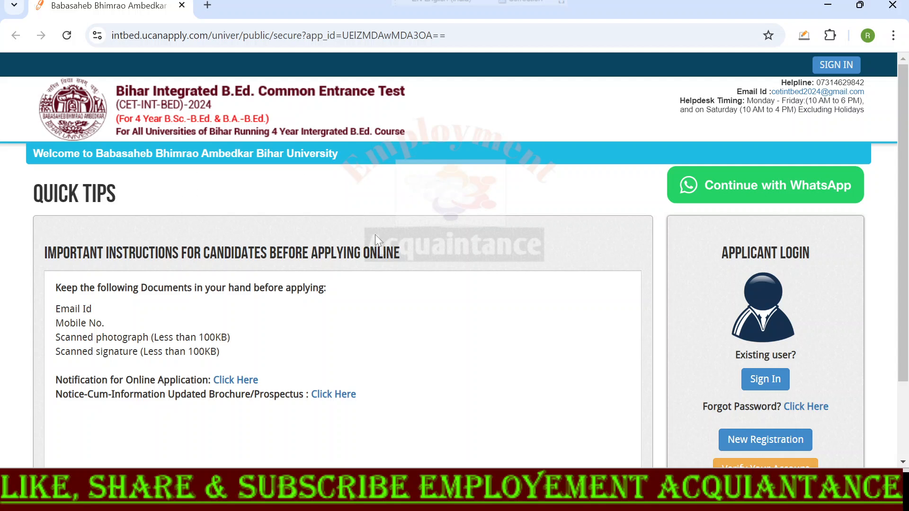
- Review the candidate instructions and document list on the home page, and open the new registration form
double_click(57, 194)
click(136, 192)
scroll(207, 233, down, 1)
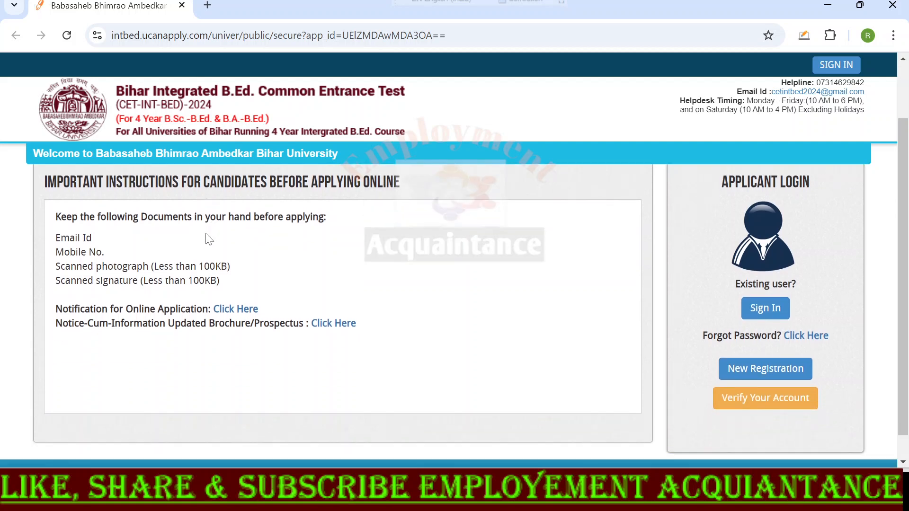
double_click(171, 302)
mouse_move(205, 307)
mouse_down()
mouse_move(56, 309)
mouse_move(81, 325)
mouse_move(175, 326)
mouse_move(237, 341)
mouse_move(302, 336)
mouse_up()
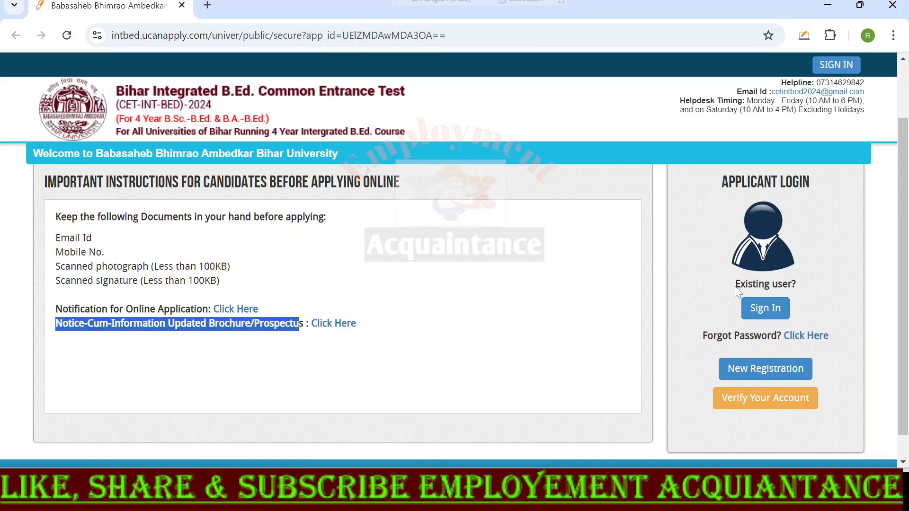
drag(735, 285, 802, 283)
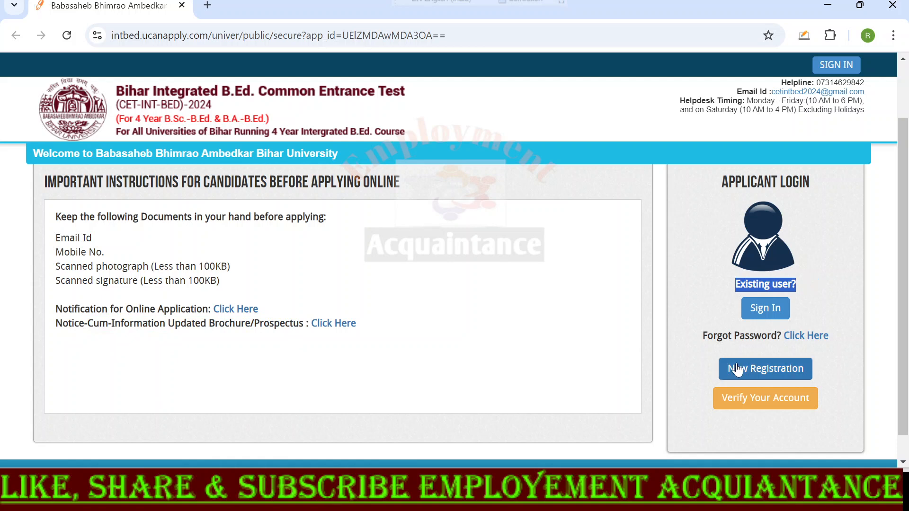
click(768, 371)
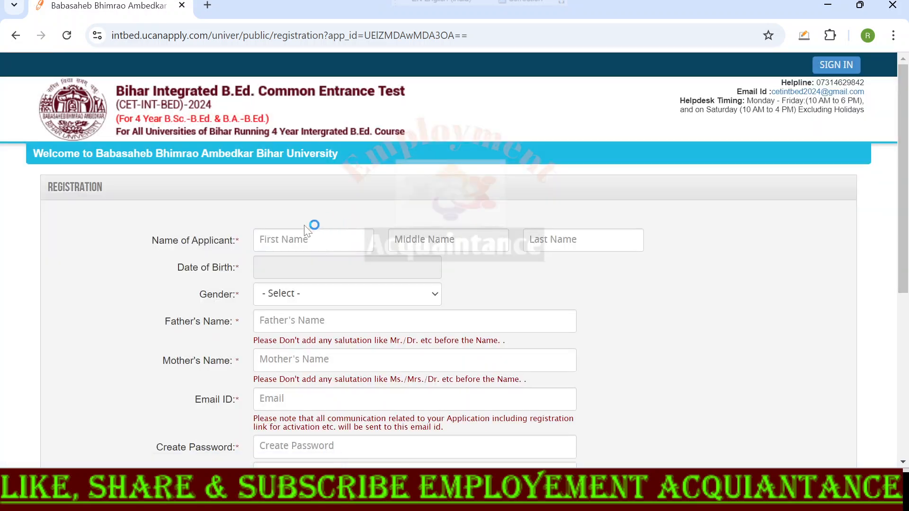
- Look over the applicant name and date of birth fields of the registration form and set the gender to MALE
scroll(166, 251, down, 1)
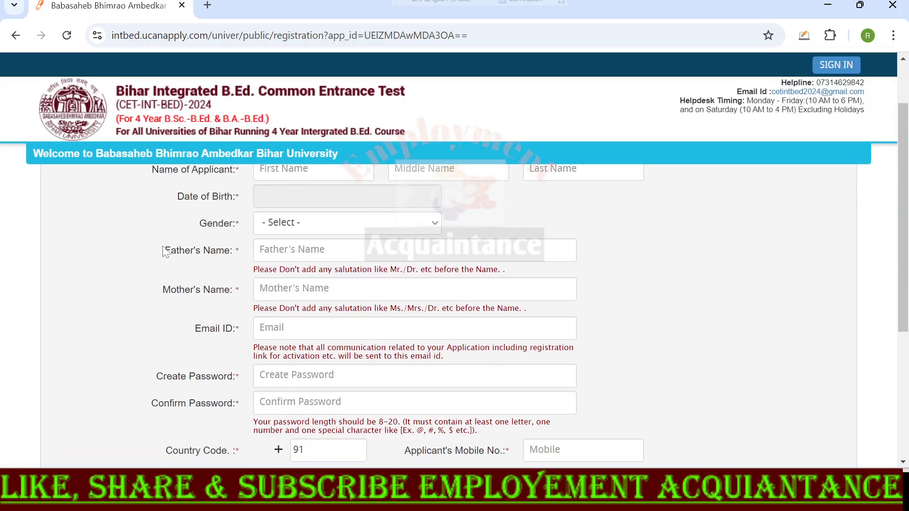
scroll(164, 244, up, 1)
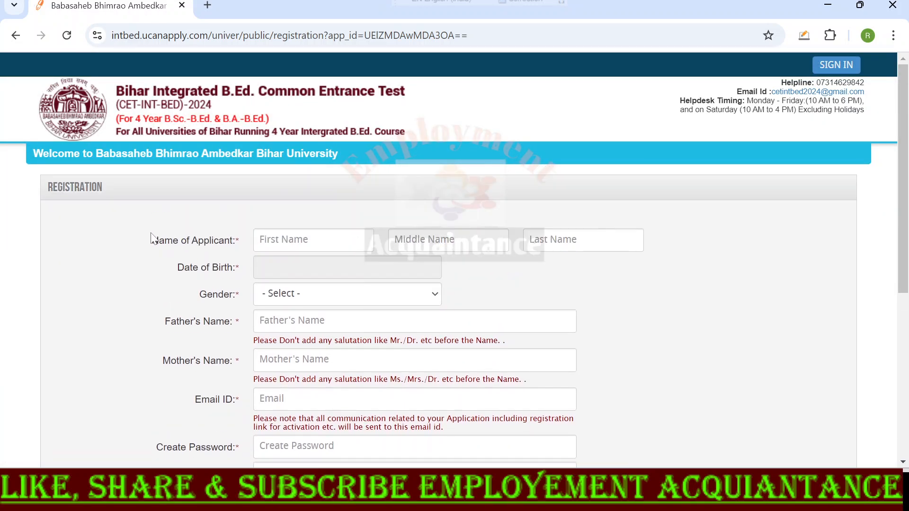
drag(152, 240, 243, 242)
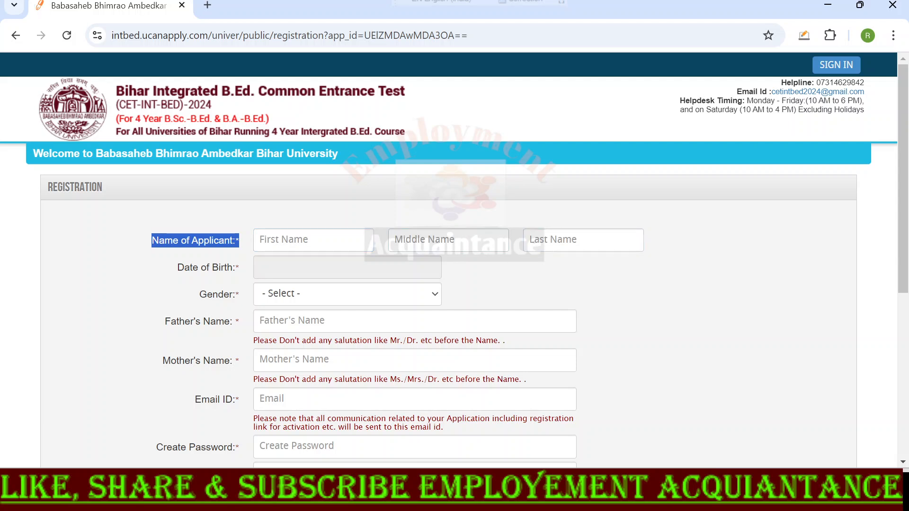
drag(178, 268, 239, 295)
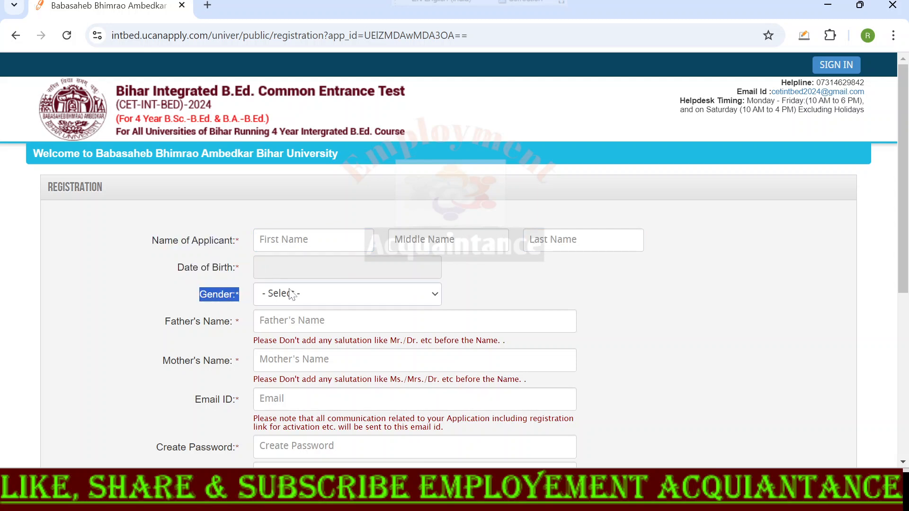
click(306, 299)
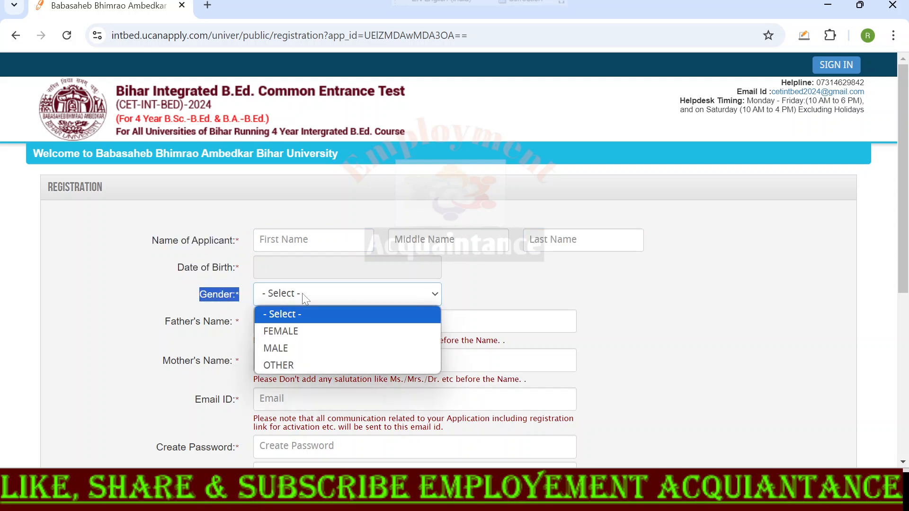
click(290, 349)
- Examine the parents' name, email ID and password fields and the password rules of the registration form
drag(165, 322, 230, 324)
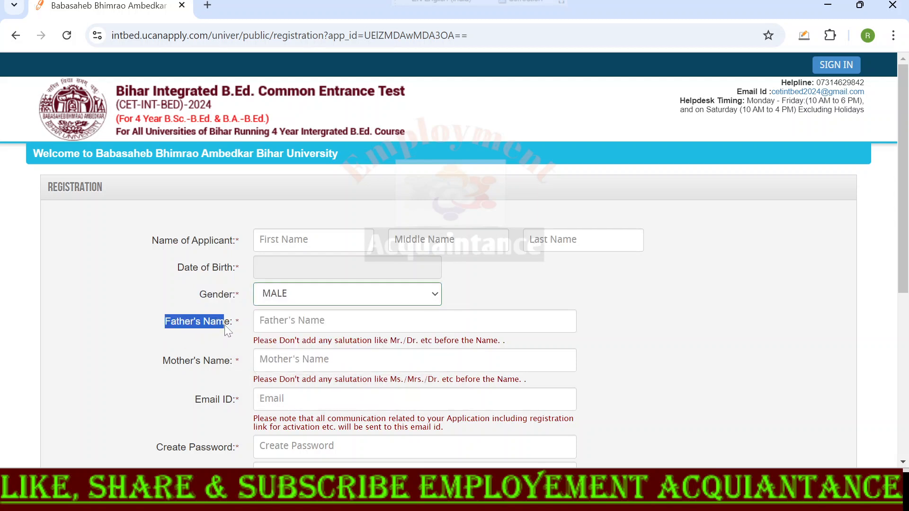
drag(162, 361, 234, 360)
click(125, 339)
scroll(137, 331, down, 2)
drag(199, 330, 242, 335)
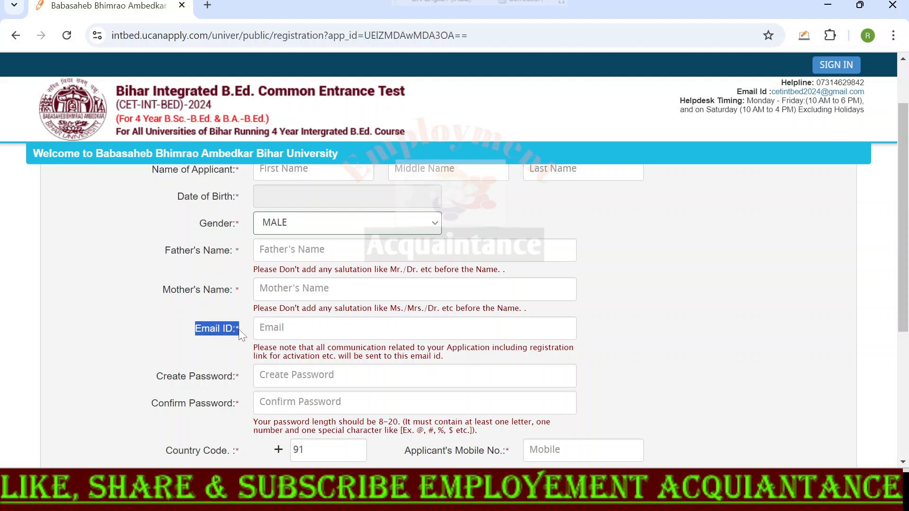
drag(157, 376, 216, 384)
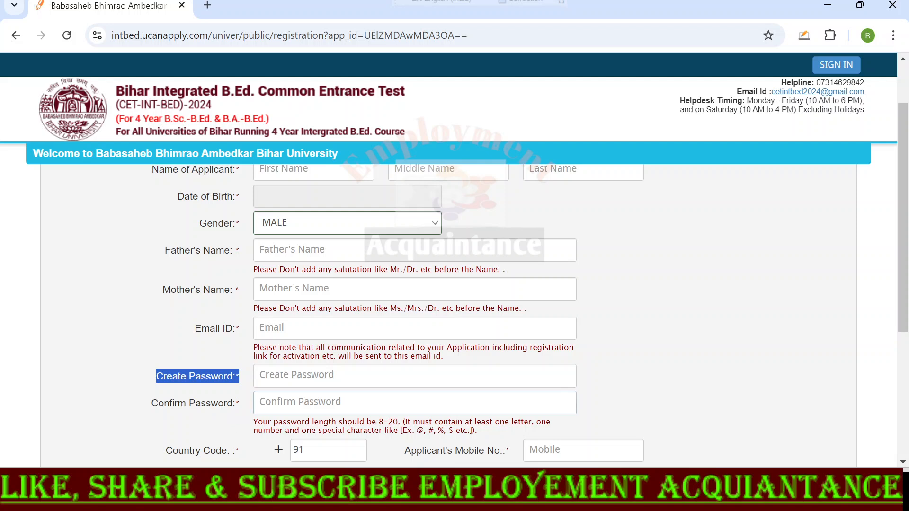
drag(252, 425, 457, 422)
click(686, 347)
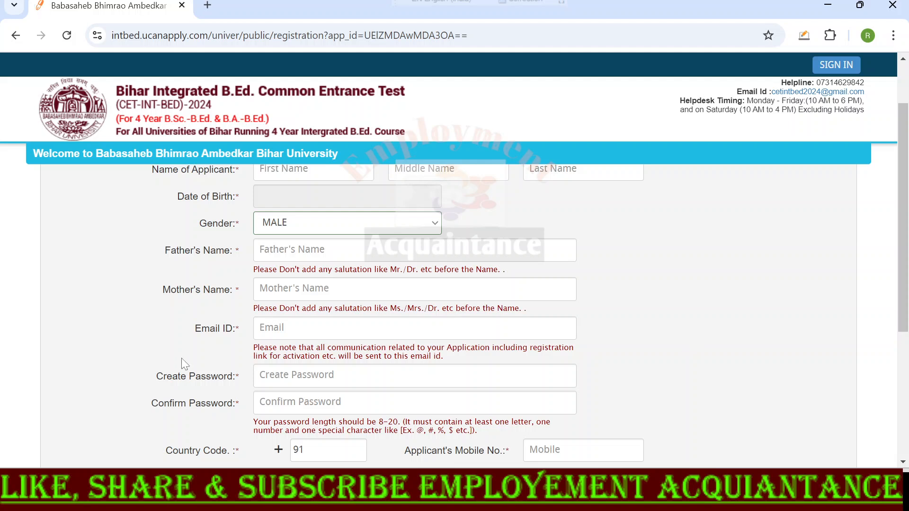
- Examine the country code, mobile number and captcha fields at the end of the registration form
scroll(180, 358, down, 3)
click(313, 308)
click(580, 310)
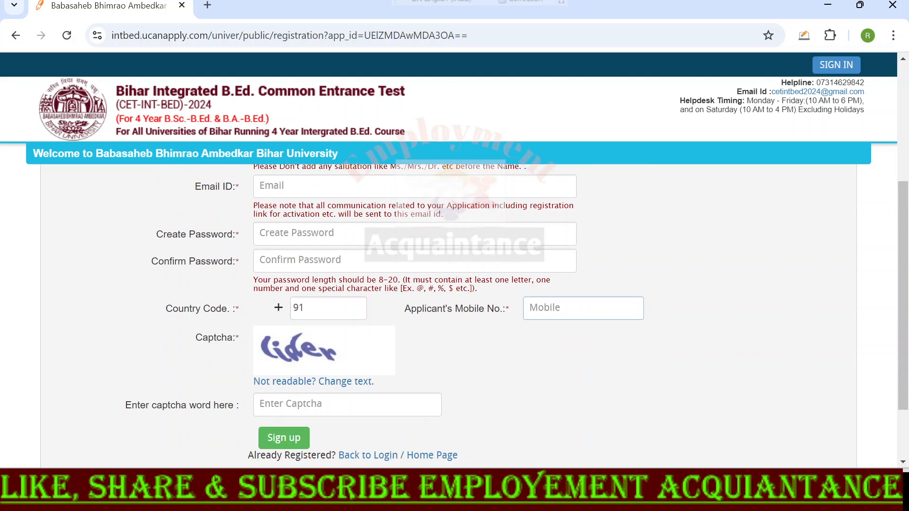
click(440, 341)
scroll(240, 365, up, 3)
click(308, 403)
scroll(450, 332, down, 3)
click(298, 404)
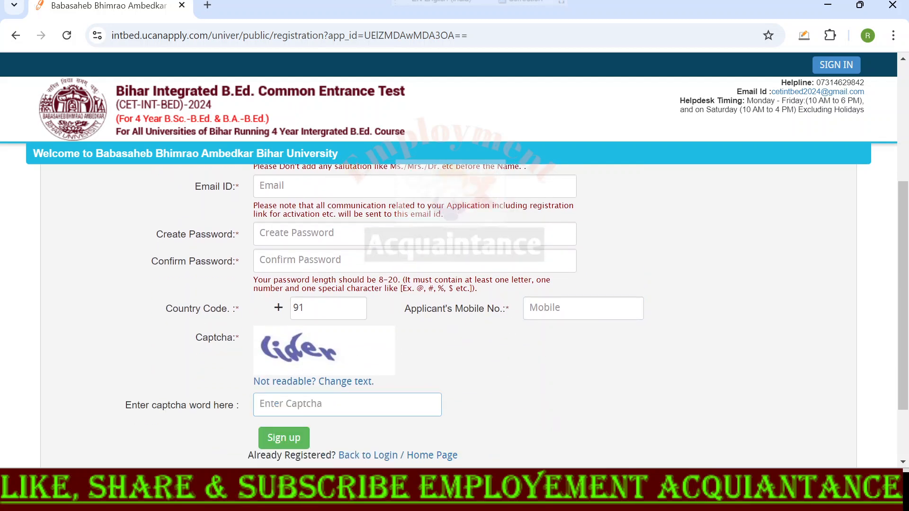
click(191, 403)
scroll(190, 403, down, 1)
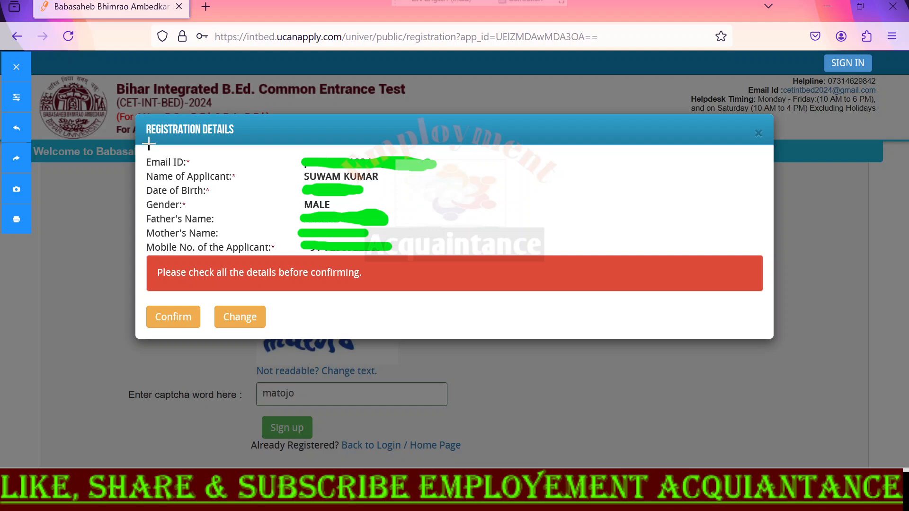
- Annotate the Registration Details dialog in green: box and tick its heading, tick the listed fields and bracket their values
mouse_move(143, 140)
mouse_down()
mouse_move(236, 143)
mouse_move(255, 116)
mouse_move(171, 110)
mouse_move(123, 128)
mouse_move(143, 141)
mouse_up()
mouse_move(234, 108)
mouse_down()
mouse_move(249, 125)
mouse_move(332, 84)
mouse_up()
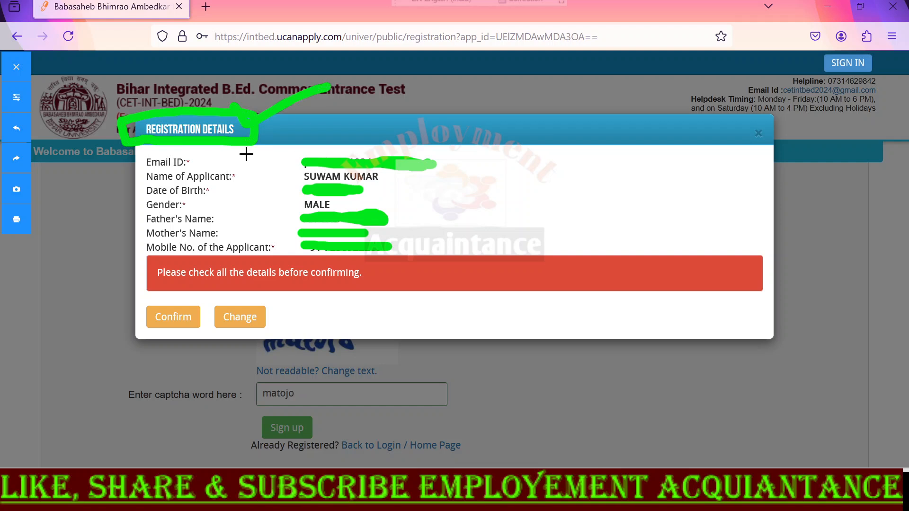
drag(245, 152, 291, 130)
mouse_move(265, 166)
mouse_down()
mouse_move(286, 163)
mouse_move(233, 195)
mouse_move(268, 192)
mouse_move(253, 209)
mouse_move(284, 199)
mouse_move(292, 250)
mouse_move(324, 228)
mouse_up()
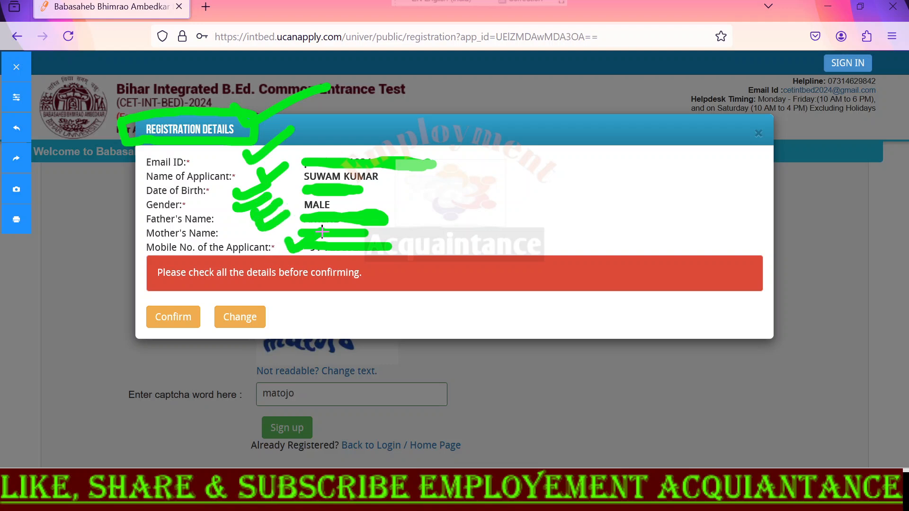
mouse_move(428, 162)
mouse_down()
mouse_move(441, 155)
mouse_move(449, 264)
mouse_move(407, 260)
mouse_up()
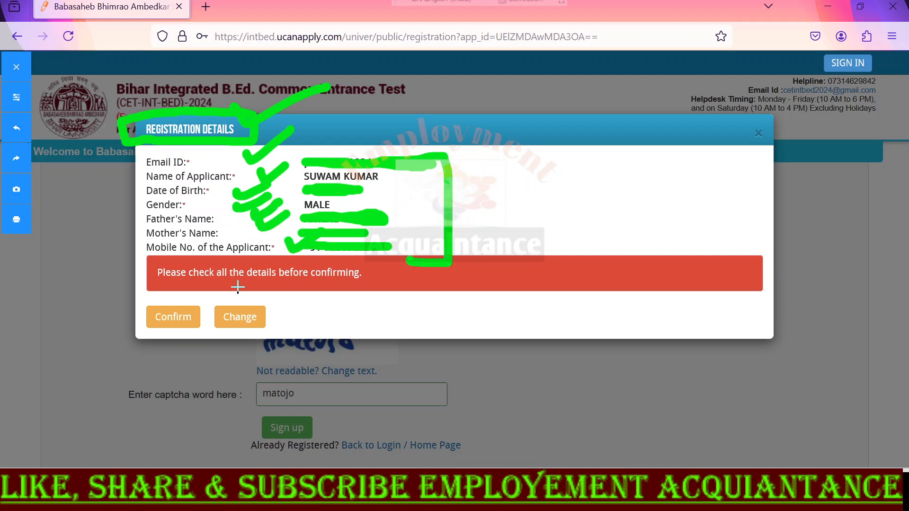
- Draw green marks around the Confirm and Change options of the Registration Details dialog and tick Confirm
mouse_move(204, 307)
mouse_down()
mouse_move(147, 303)
mouse_move(208, 318)
mouse_move(200, 305)
mouse_up()
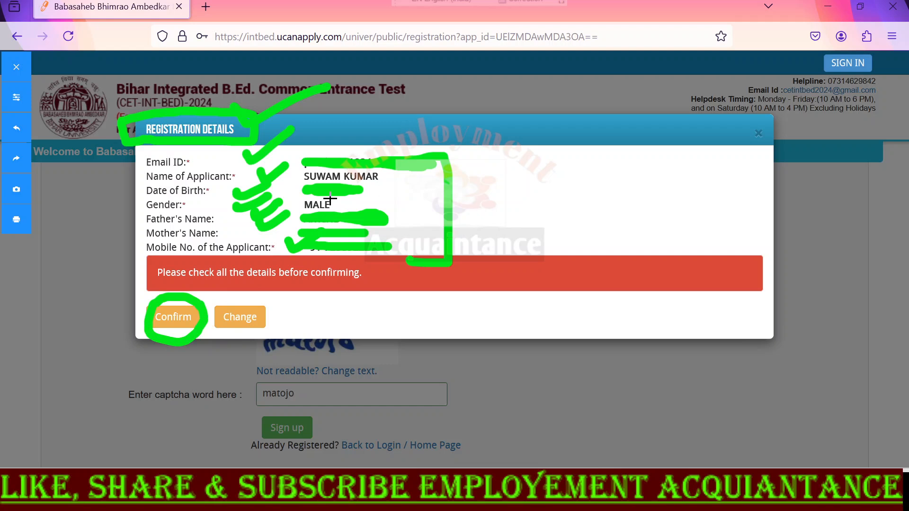
mouse_move(217, 332)
mouse_down()
mouse_move(240, 332)
mouse_move(272, 299)
mouse_move(216, 308)
mouse_move(214, 335)
mouse_up()
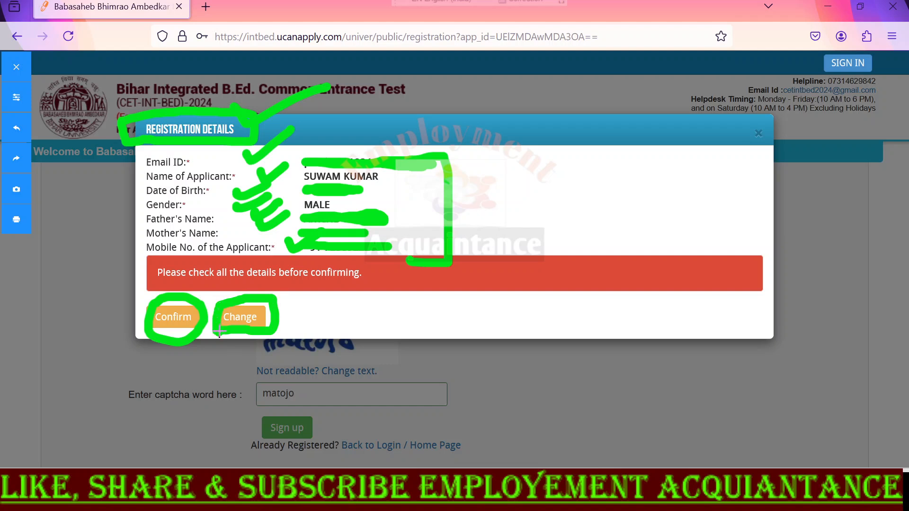
mouse_move(133, 303)
mouse_down()
mouse_move(146, 325)
mouse_move(191, 288)
mouse_up()
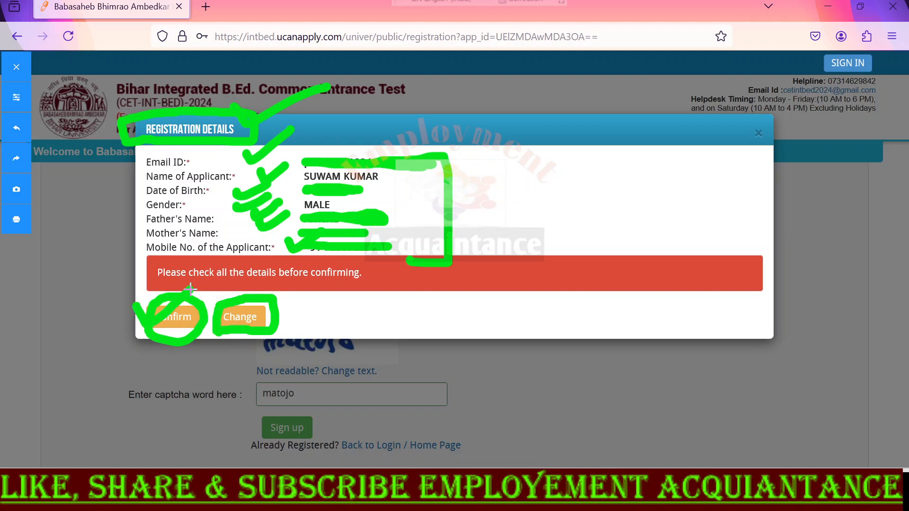
drag(121, 298, 203, 293)
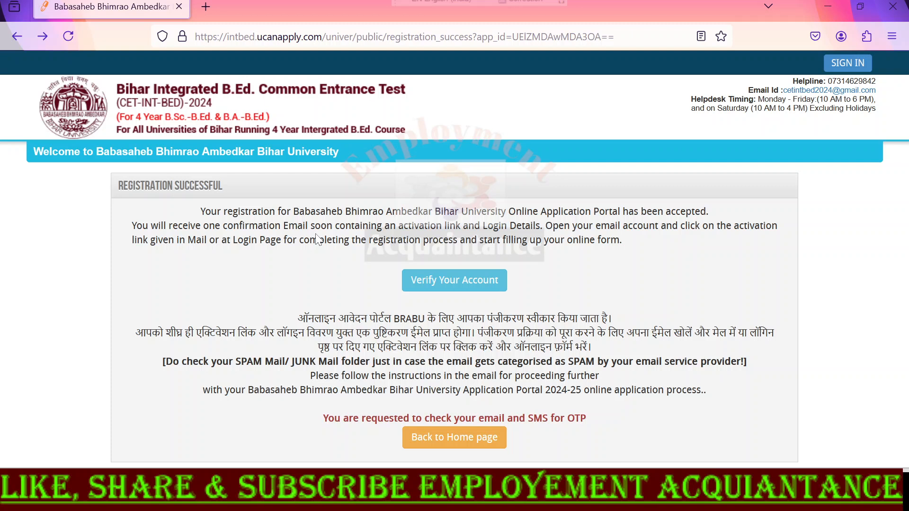
- Open the account verification page from the registration success notice, submit the activation form and read the response
click(466, 281)
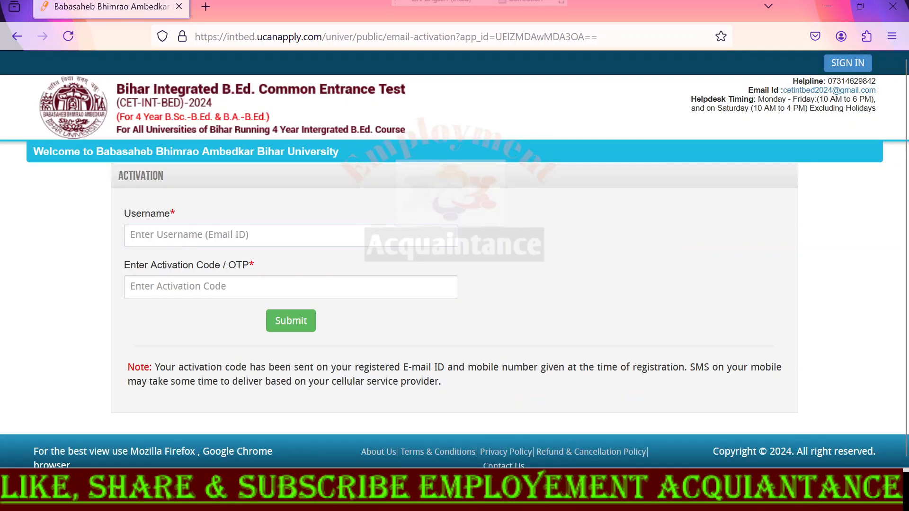
drag(125, 213, 185, 208)
drag(124, 261, 262, 258)
click(266, 287)
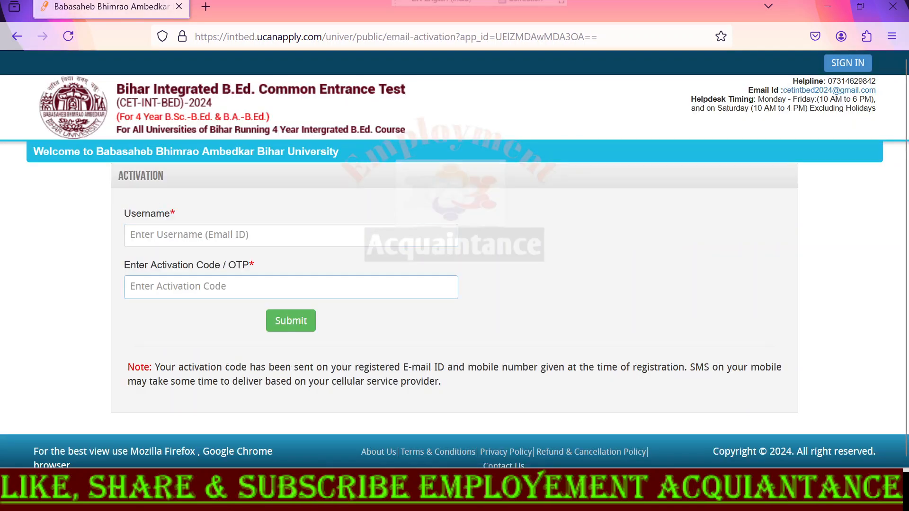
click(285, 326)
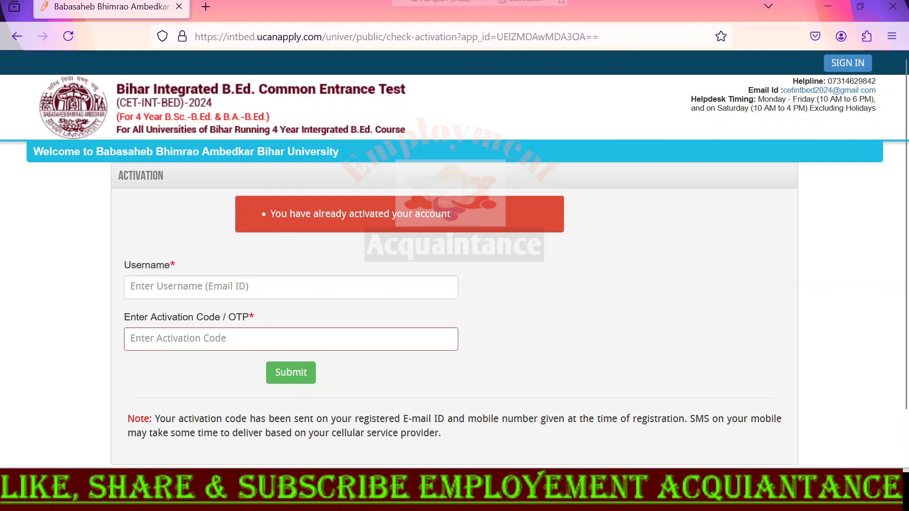
drag(269, 213, 475, 206)
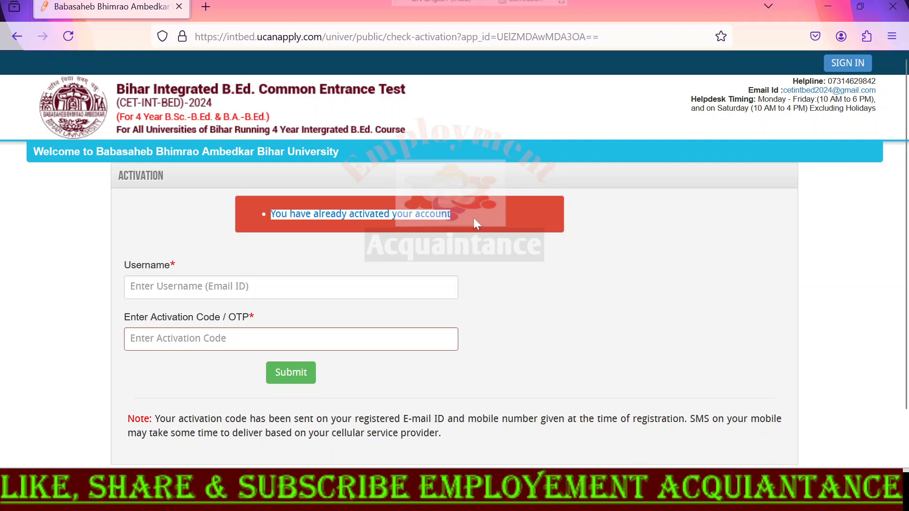
click(572, 316)
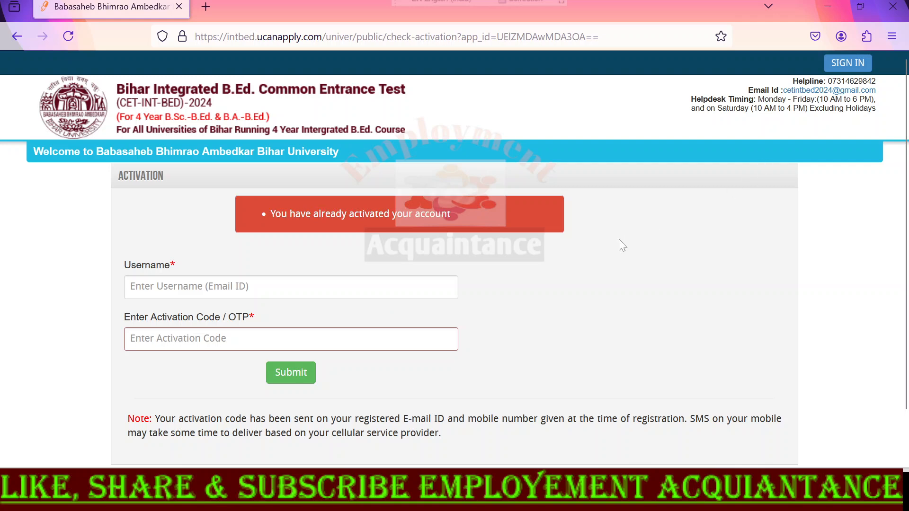
- Return to the portal's home page and sign in as an existing user with the applicant's login ID and account password
key(alt+Left)
click(445, 386)
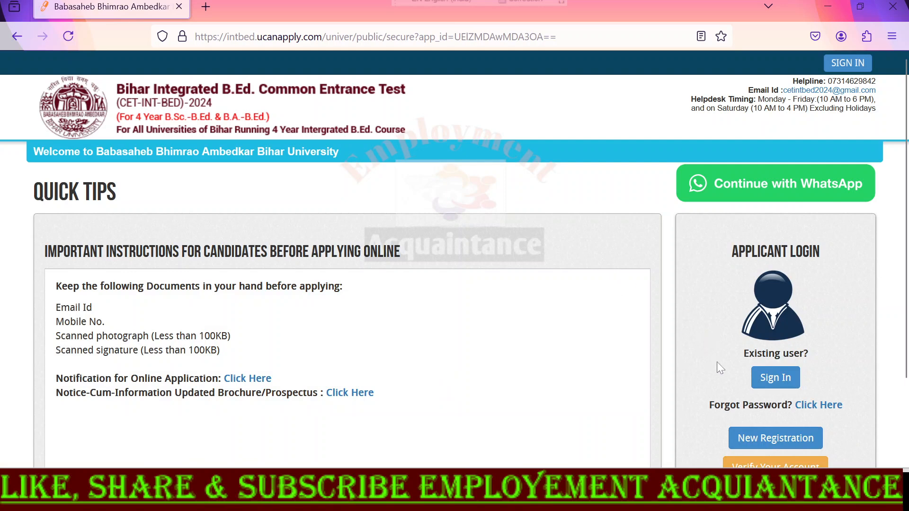
click(777, 378)
click(454, 194)
click(455, 242)
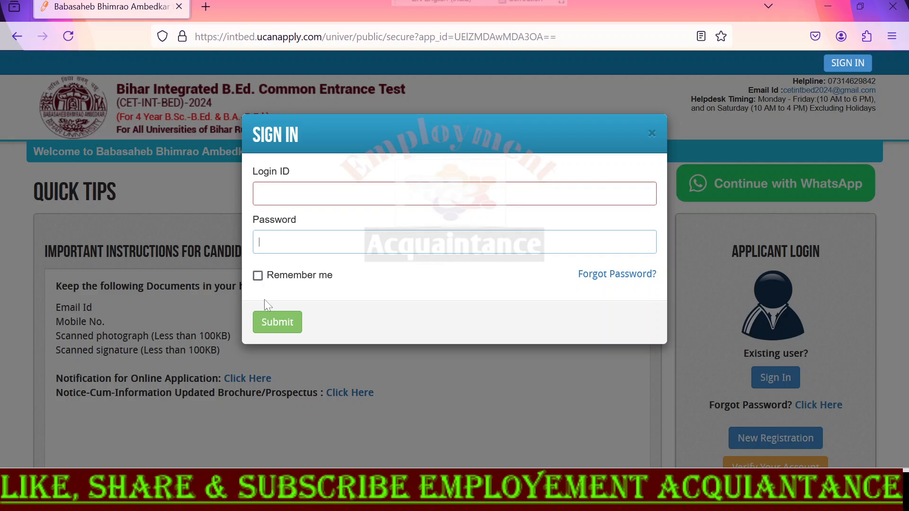
click(269, 330)
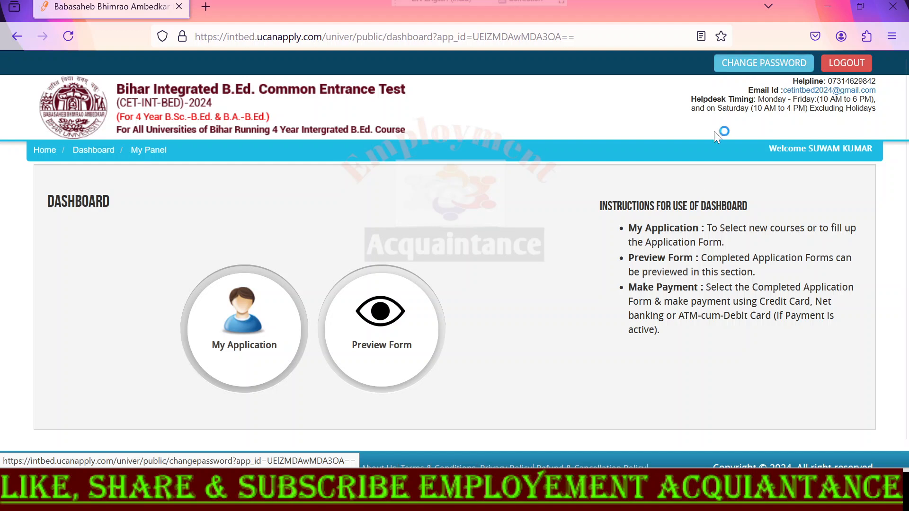
- Open My Application from the dashboard and choose Integrated B.Ed. as the programme name for the new application
drag(602, 205, 747, 207)
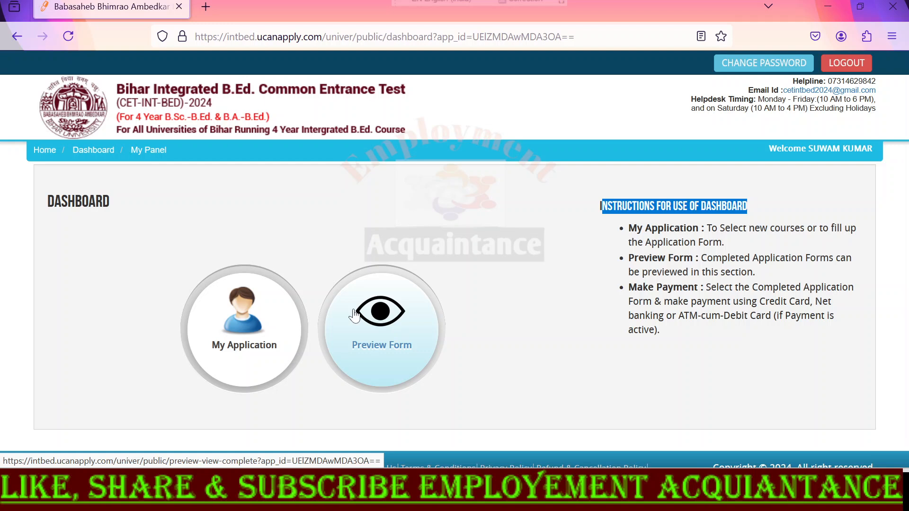
click(238, 333)
drag(47, 216, 146, 218)
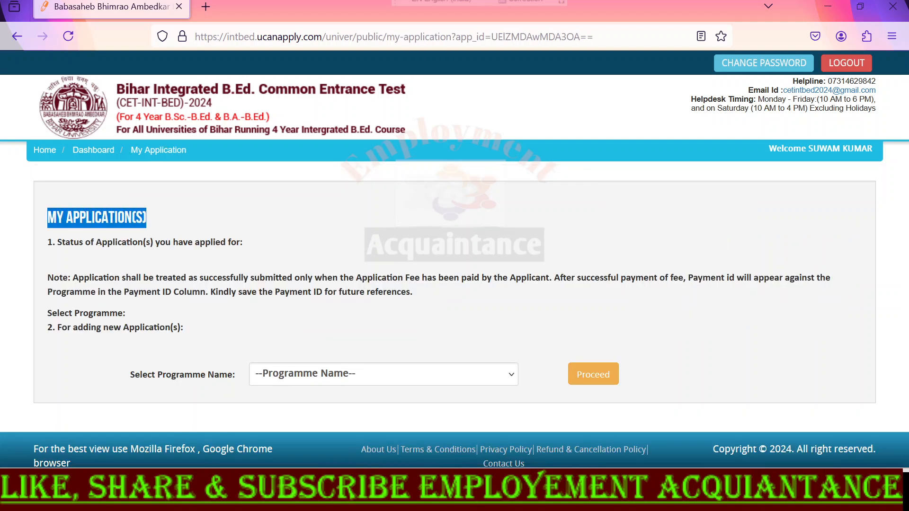
click(305, 376)
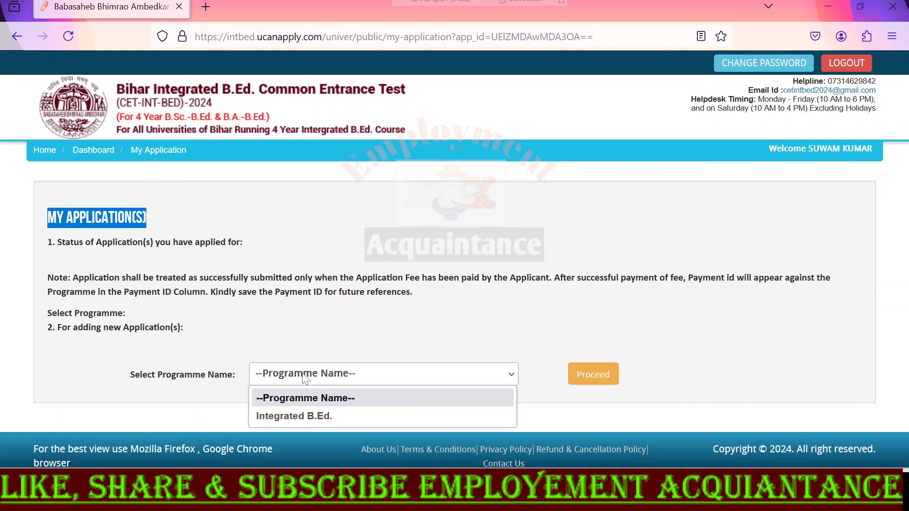
click(301, 416)
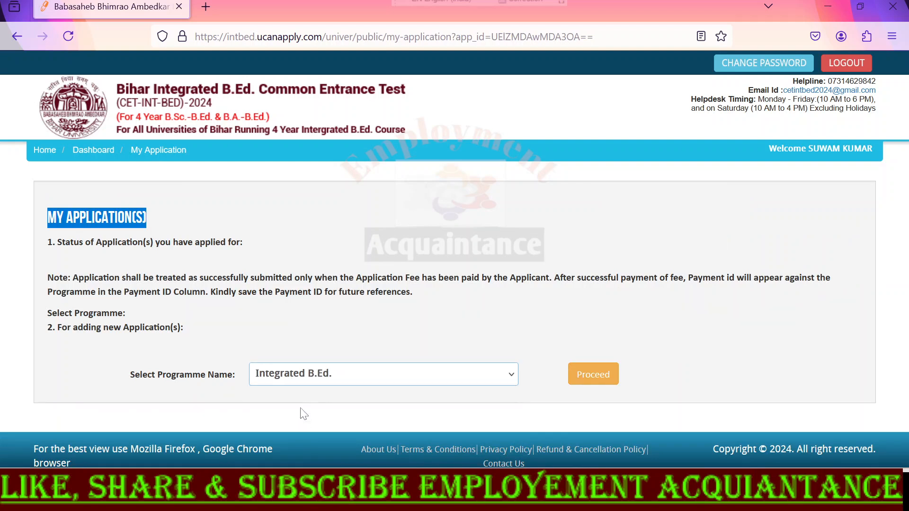
- Confirm the eligibility conditions to add the Integrated B.Ed. programme and open the Applicant Detail stage of the application
click(606, 376)
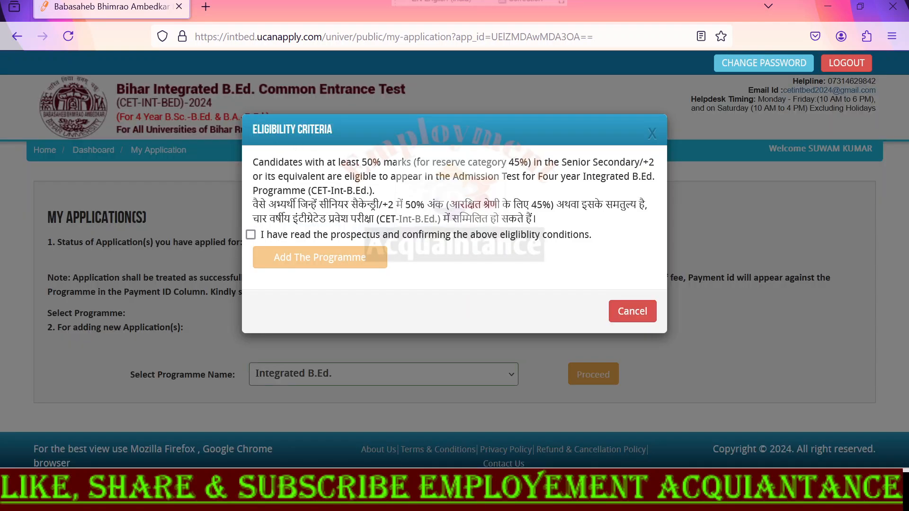
drag(250, 129, 350, 129)
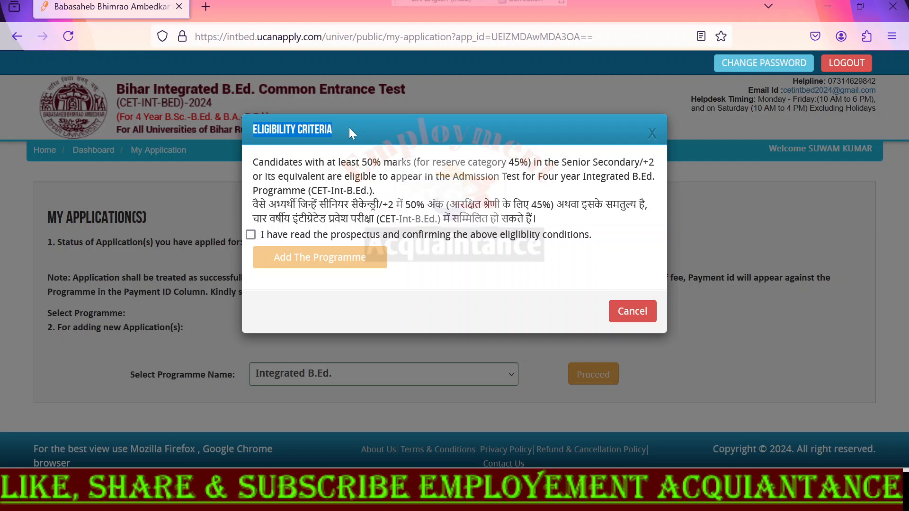
click(251, 235)
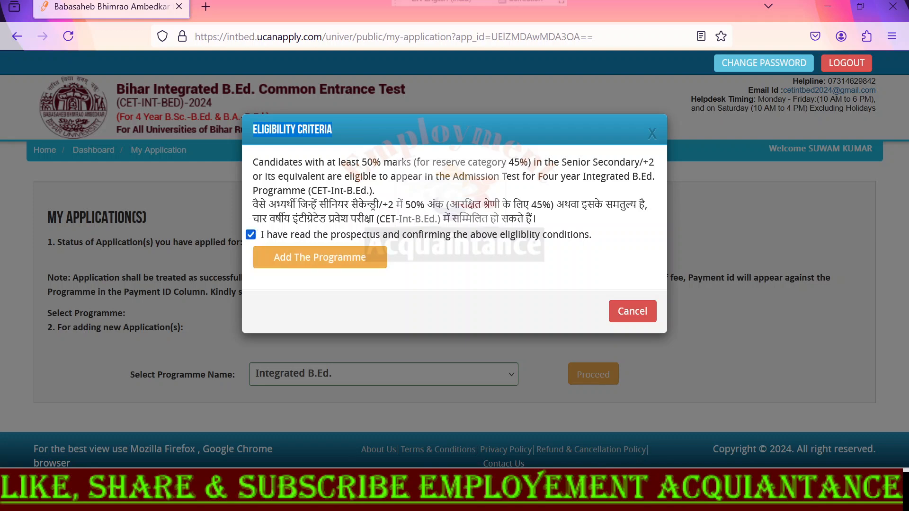
click(323, 260)
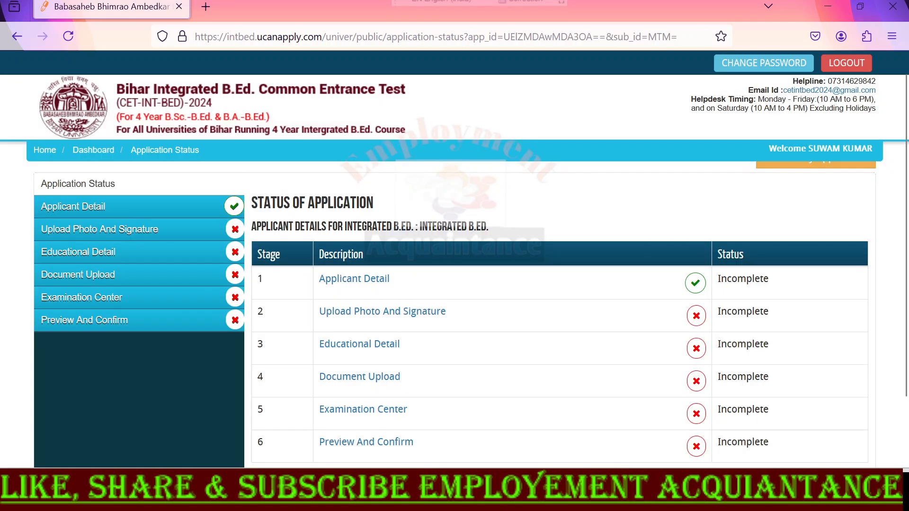
drag(256, 226, 513, 228)
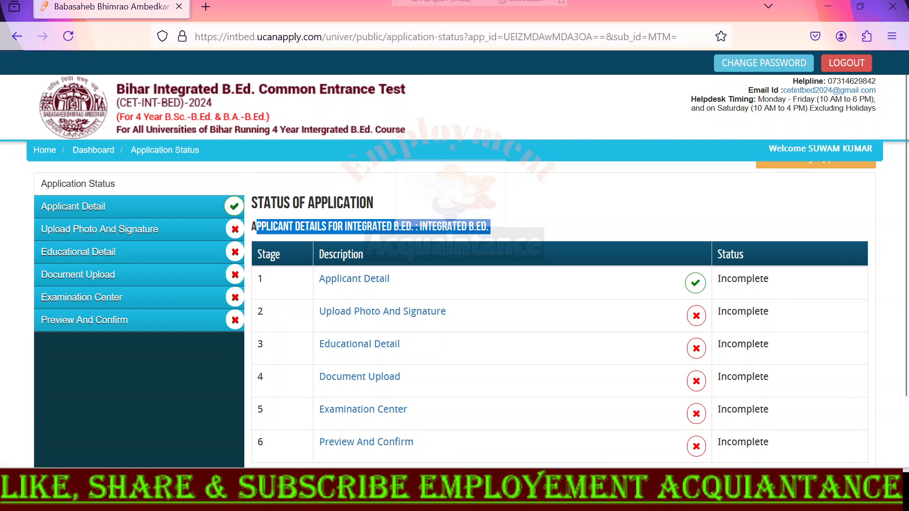
click(349, 284)
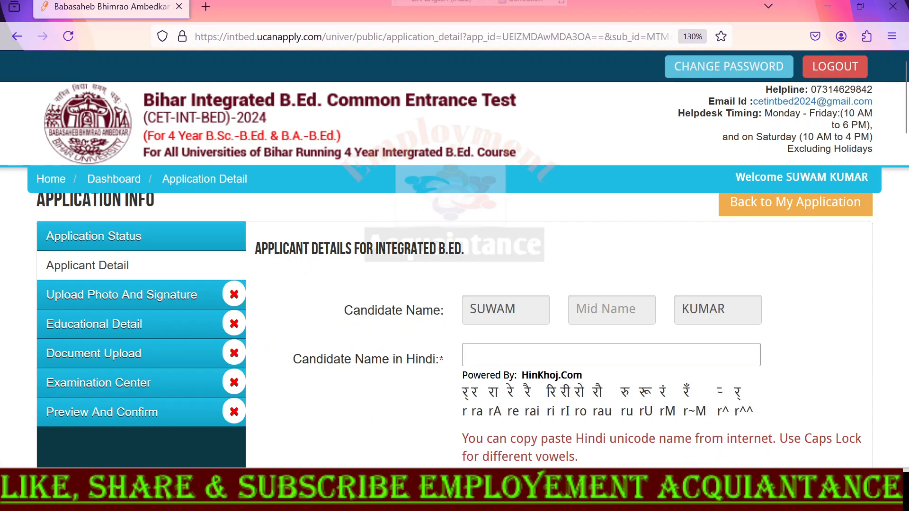
- Enter the candidate's full name in Hindi using the form's phonetic transliteration
drag(345, 317, 442, 315)
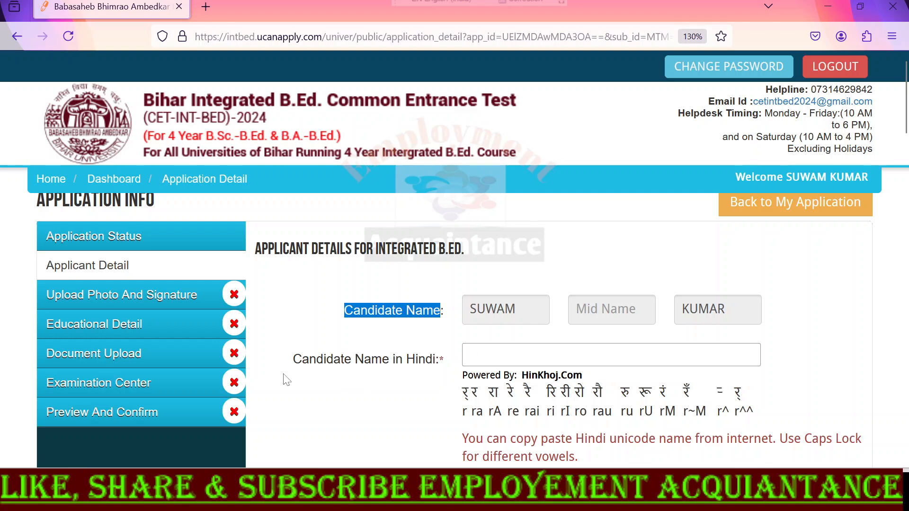
drag(295, 360, 449, 361)
click(568, 356)
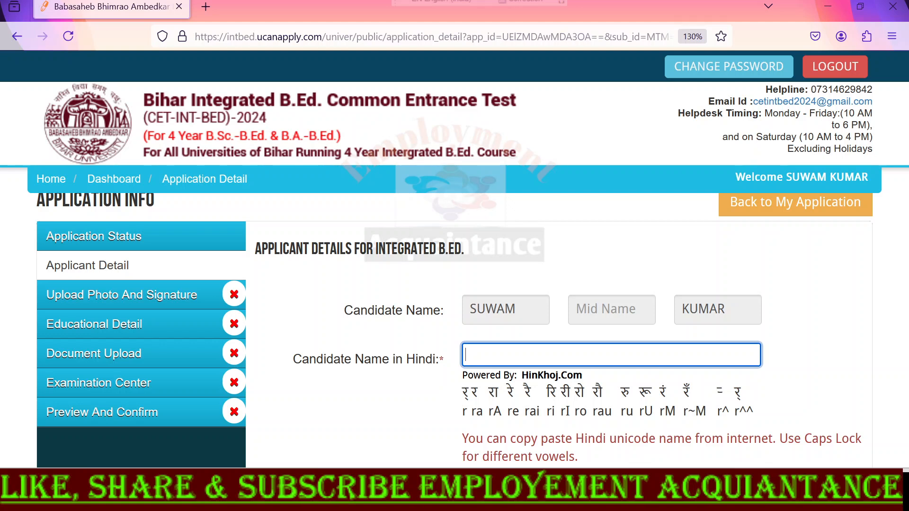
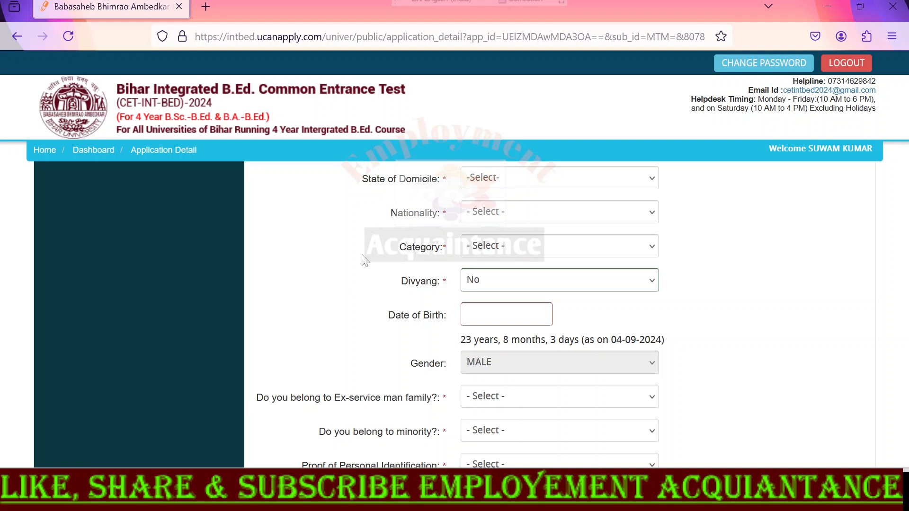
- Set the state of domicile to Bihar, the nationality to Indian and the category to Unreserved
click(502, 180)
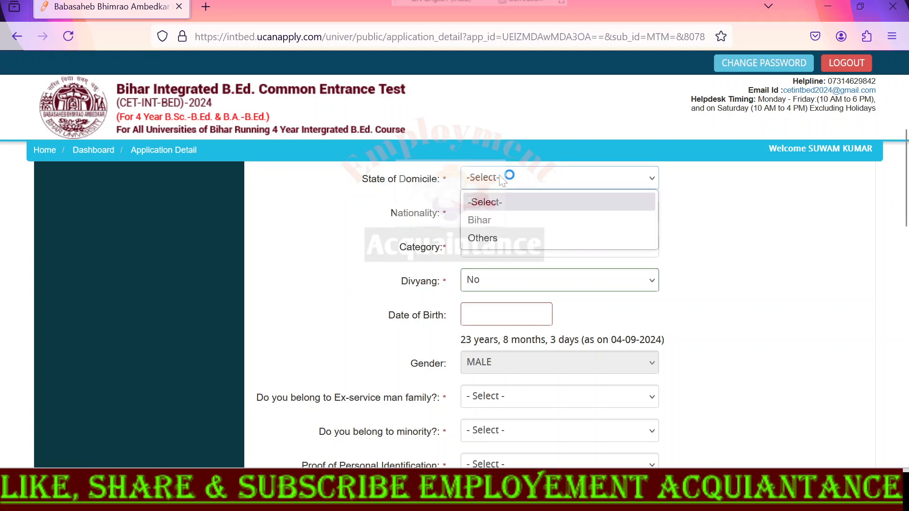
click(490, 239)
click(498, 178)
click(486, 225)
click(486, 209)
click(486, 256)
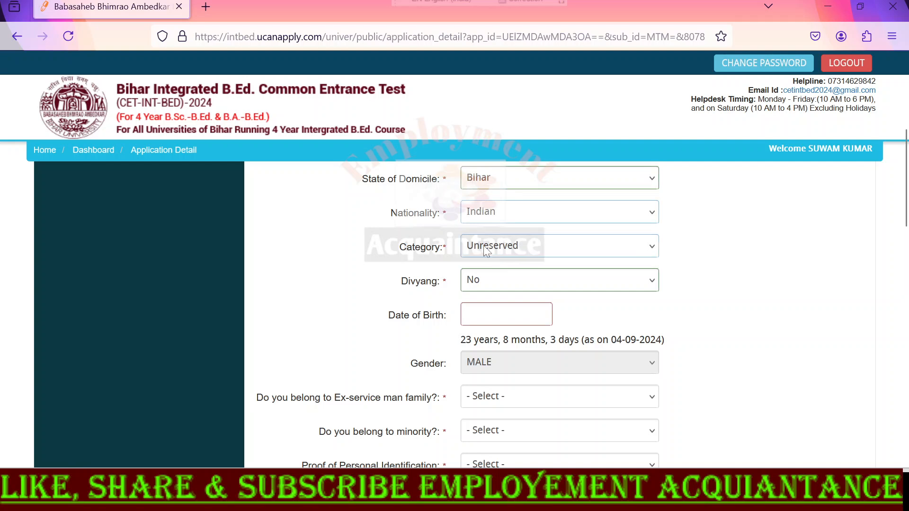
- Try EWS as the applicant's category and set it back to Unreserved
click(487, 249)
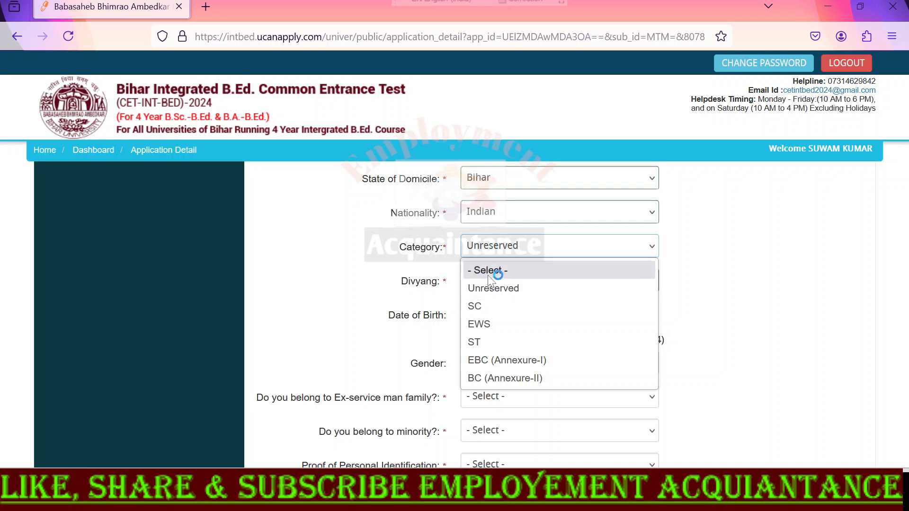
click(489, 290)
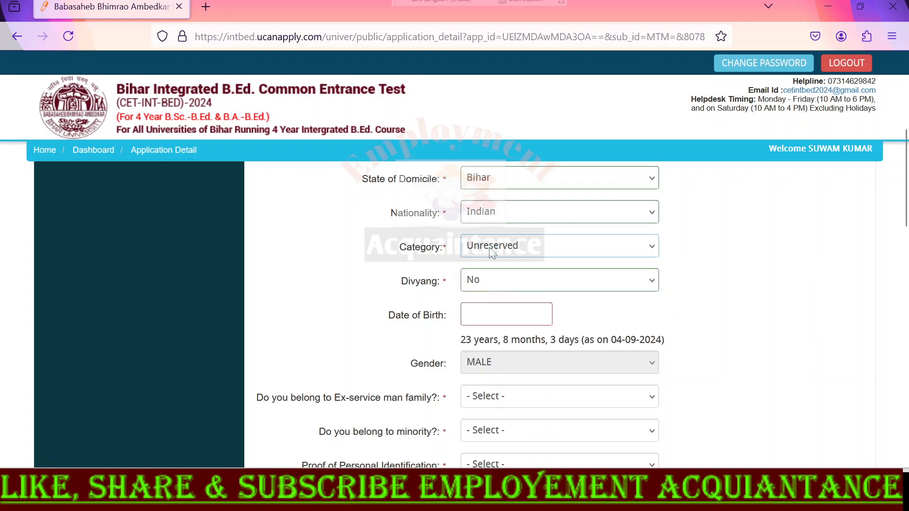
click(493, 246)
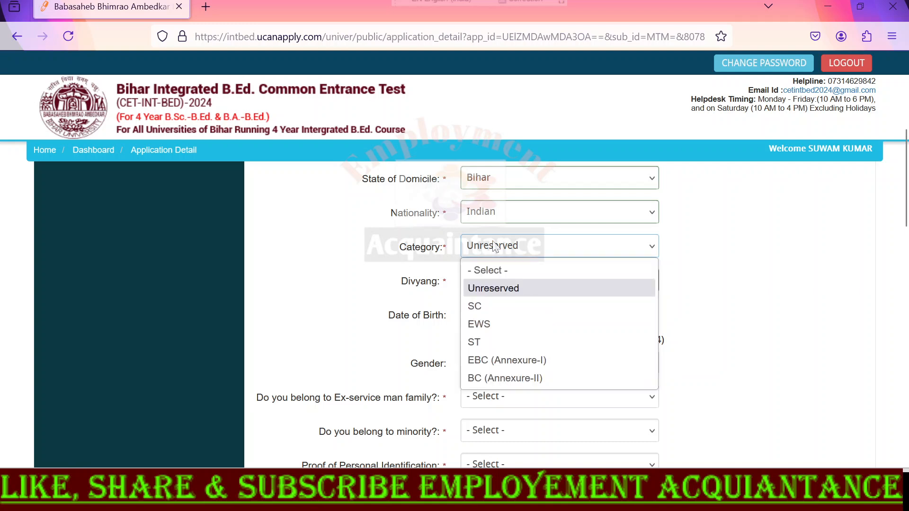
click(500, 323)
click(509, 250)
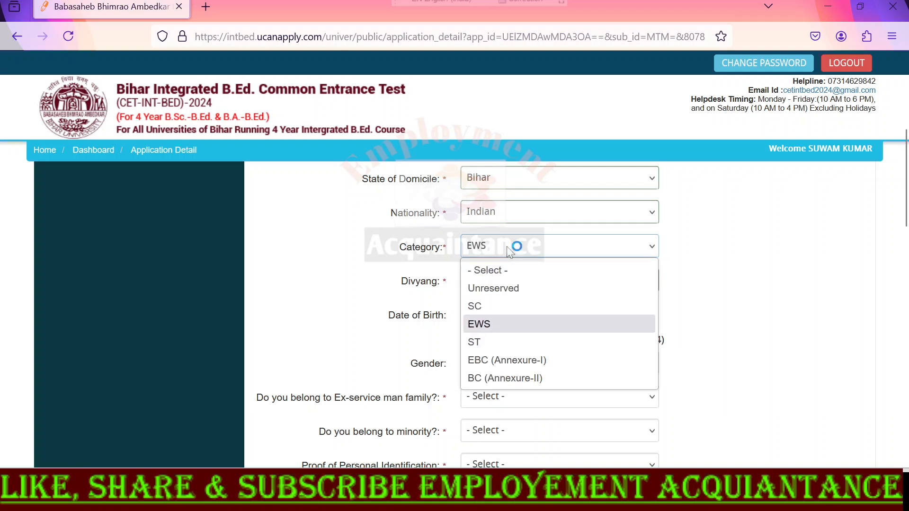
click(494, 289)
- Set Divyang to Yes, examine the Type of Disability options and set Divyang back to No
click(476, 281)
click(481, 339)
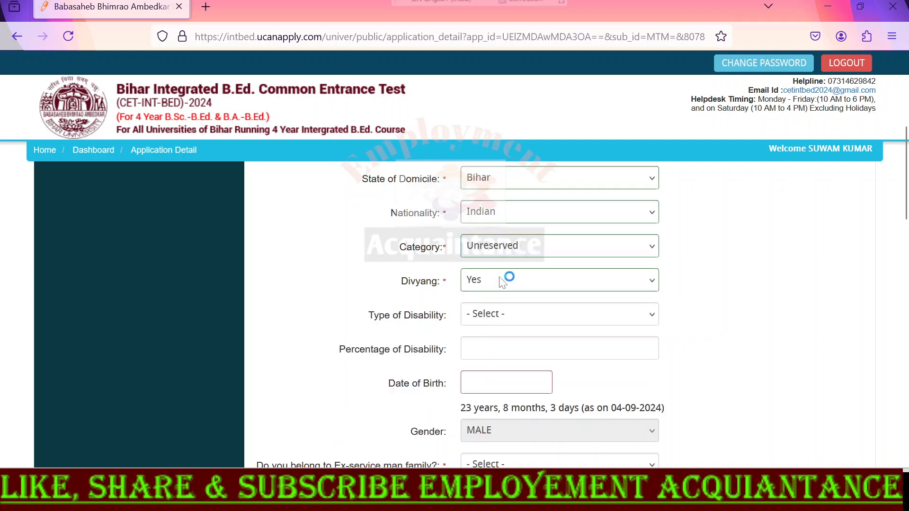
click(496, 320)
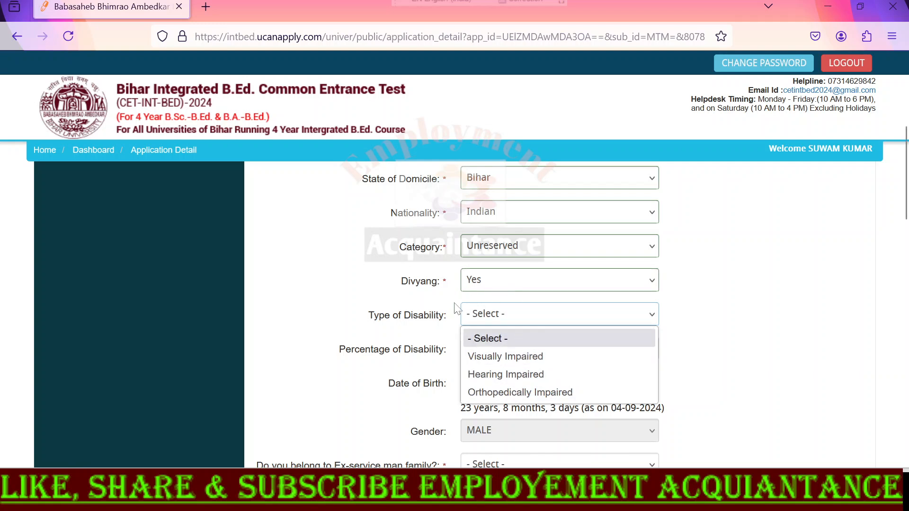
click(419, 283)
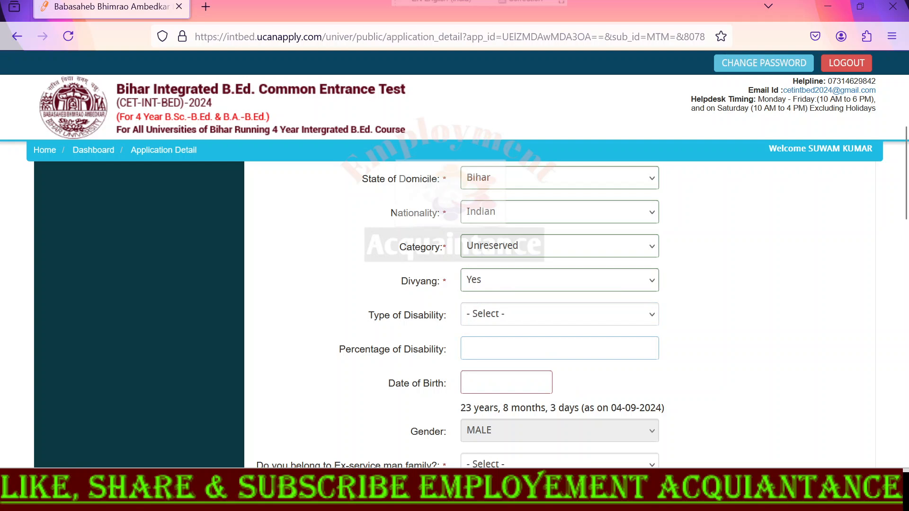
click(498, 280)
click(494, 324)
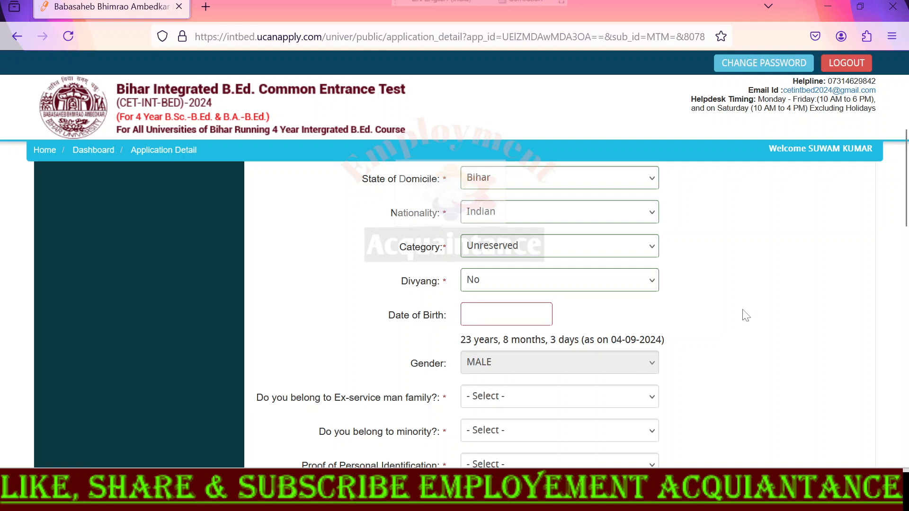
- Answer Yes to belonging to an ex-service man family and specify the relation as Unmarried Daughter
scroll(770, 241, down, 5)
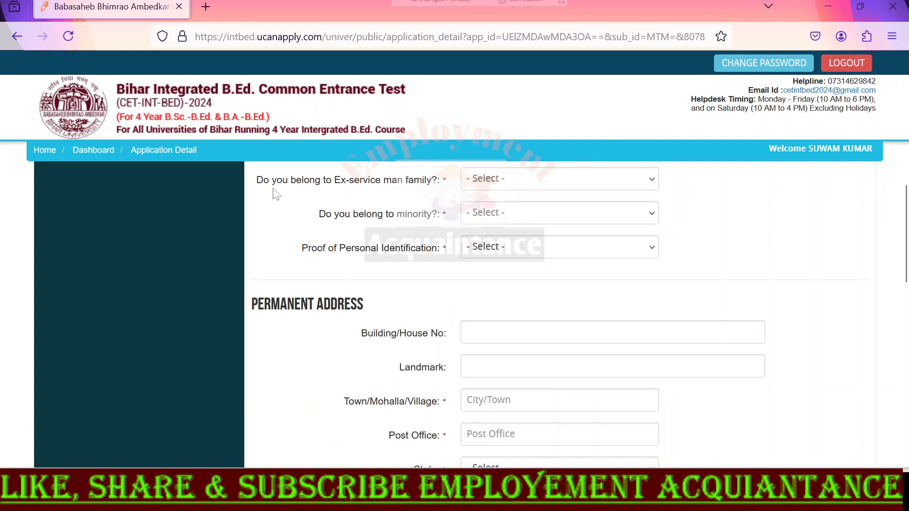
drag(259, 180, 447, 182)
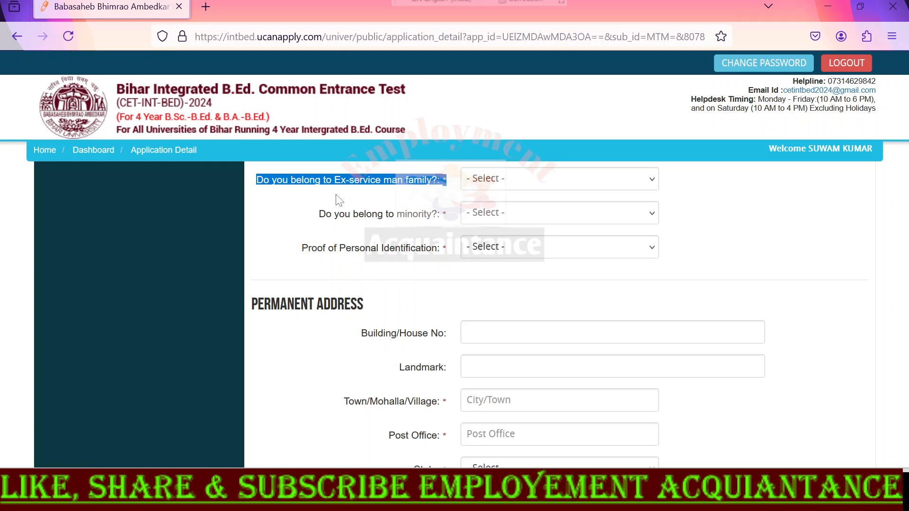
click(530, 186)
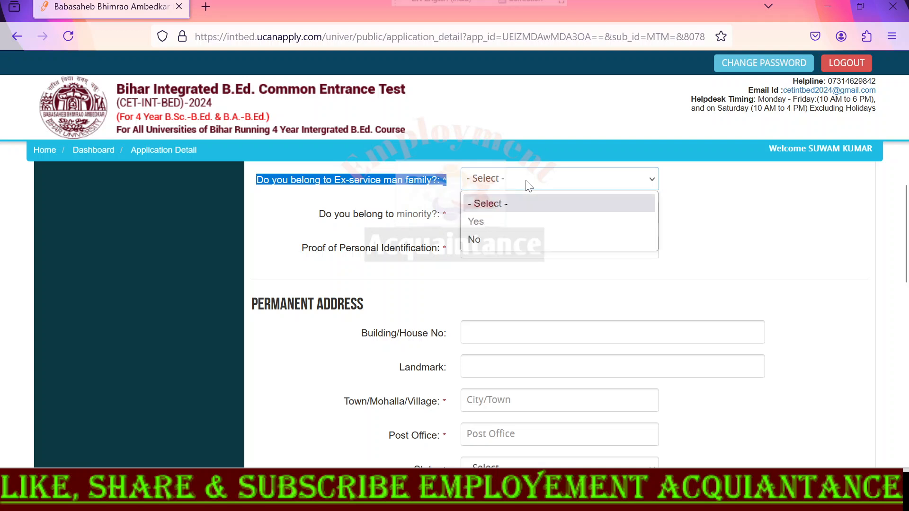
click(493, 222)
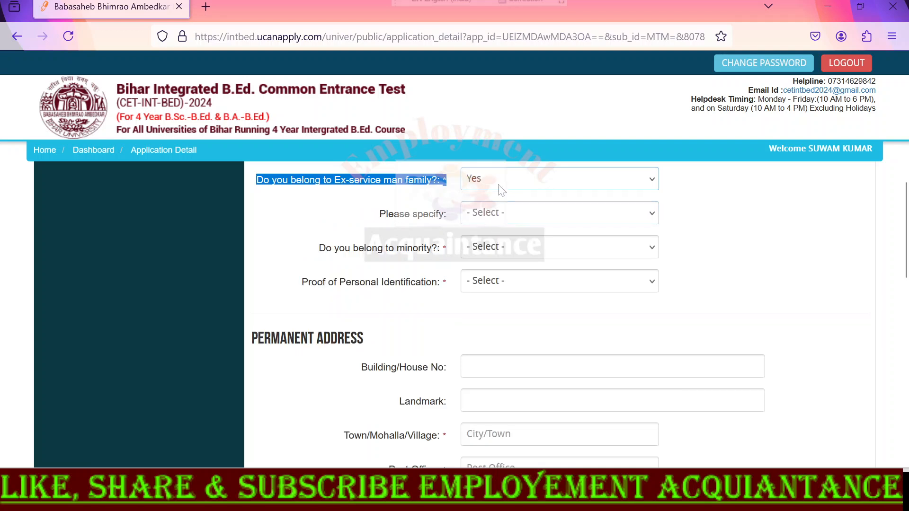
click(490, 218)
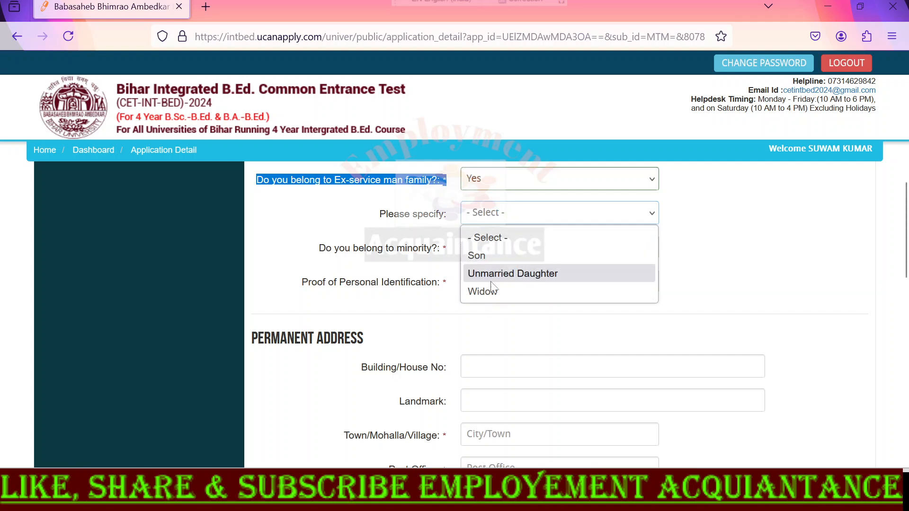
click(496, 256)
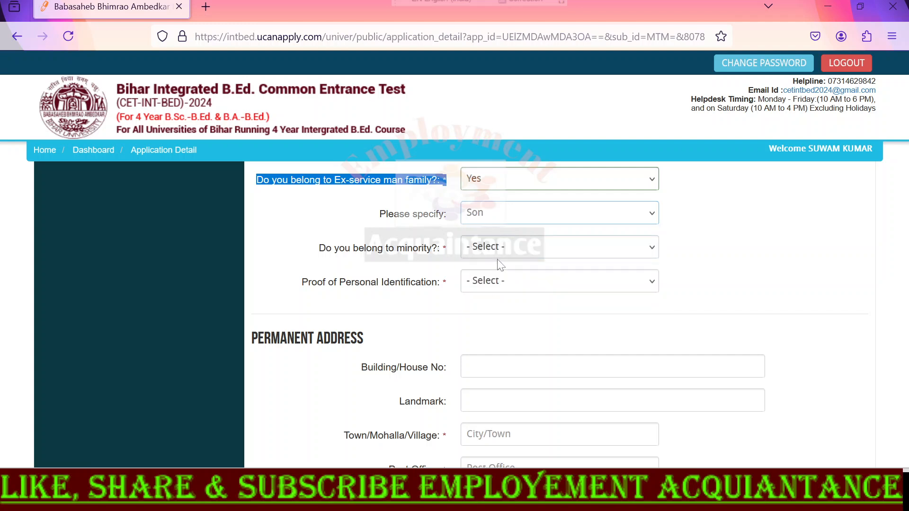
click(500, 213)
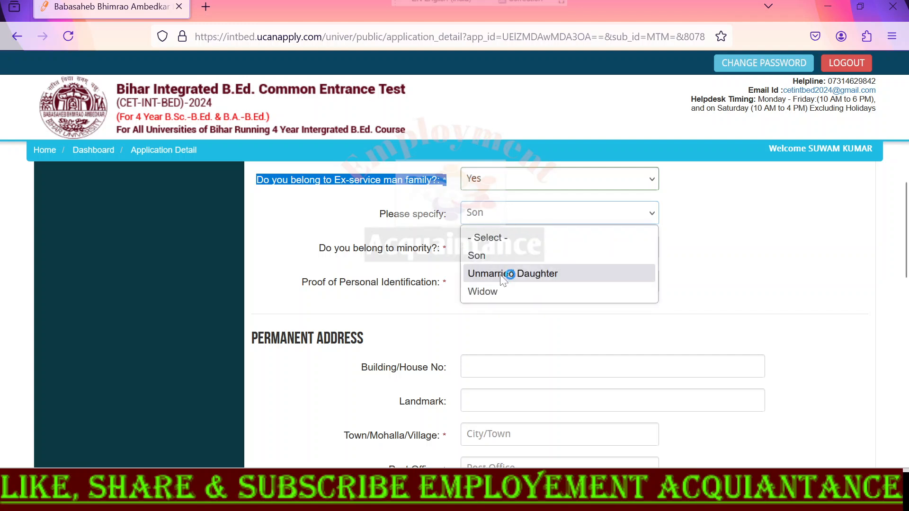
click(503, 273)
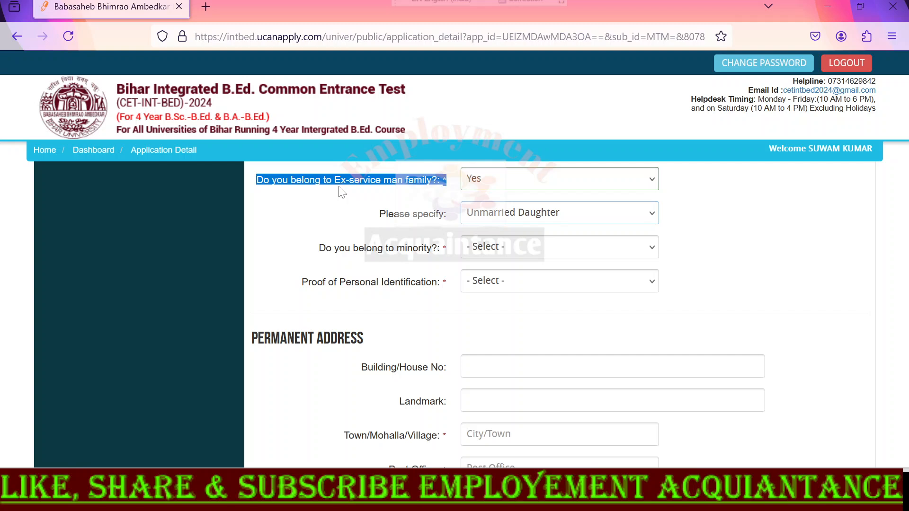
- Answer No to belonging to a minority and choose Aadhaar as the proof of personal identification
click(521, 251)
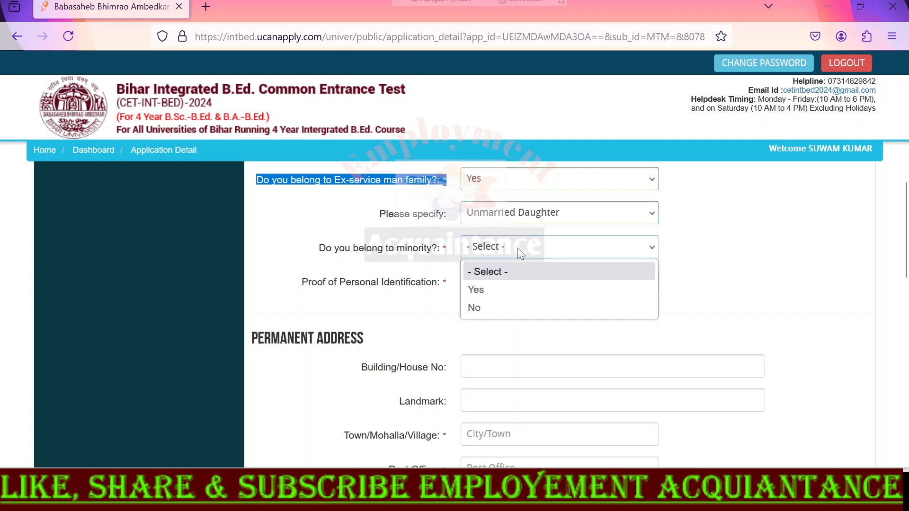
click(504, 308)
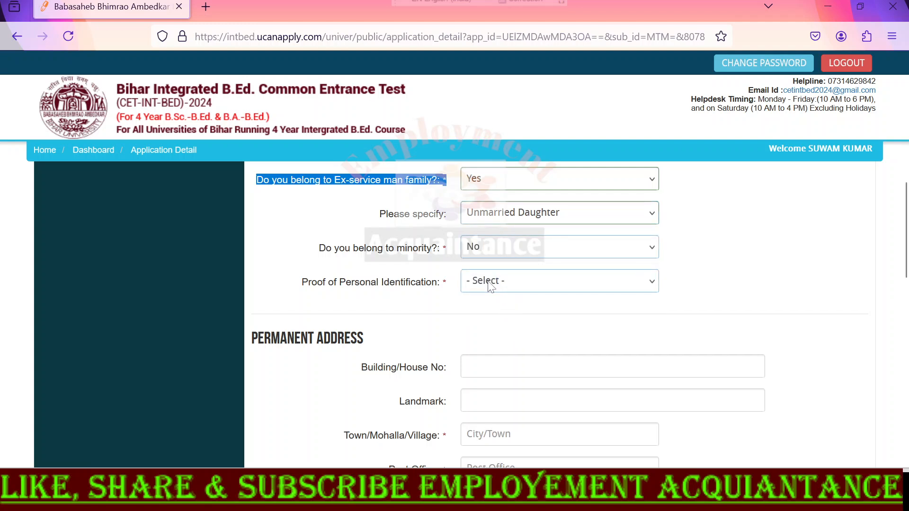
click(489, 283)
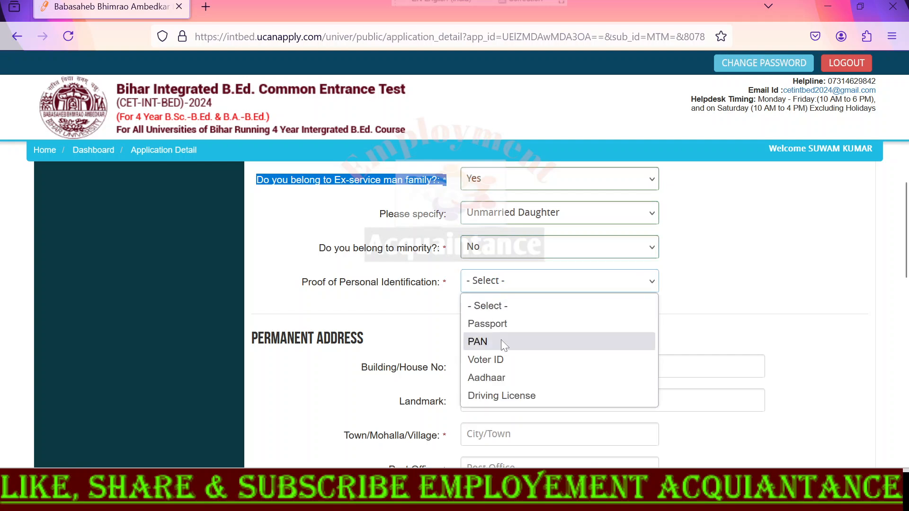
click(507, 378)
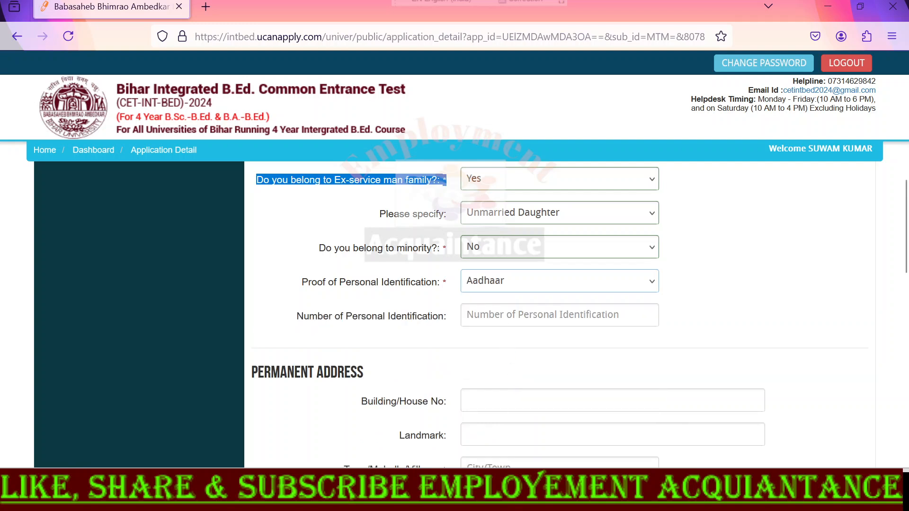
click(503, 316)
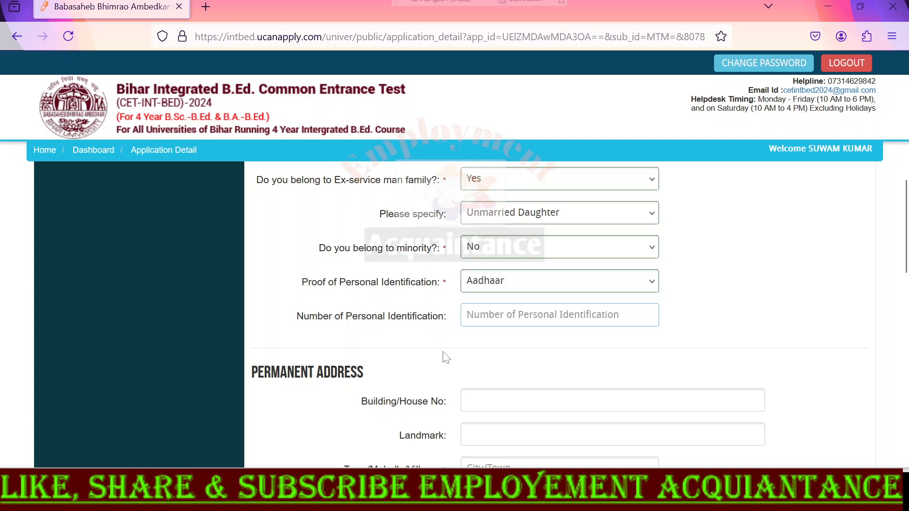
- Examine the permanent address fields for building or house number, landmark, town or village, and post office
scroll(447, 357, down, 4)
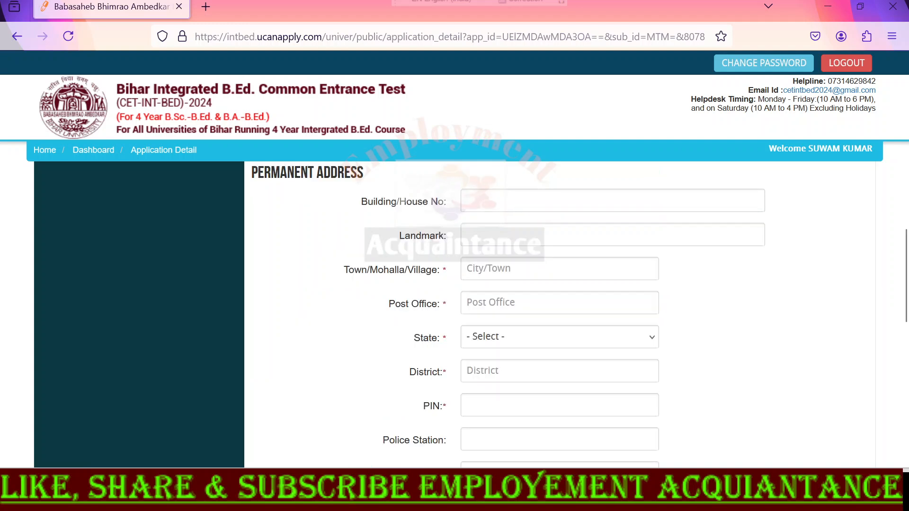
drag(251, 173, 452, 209)
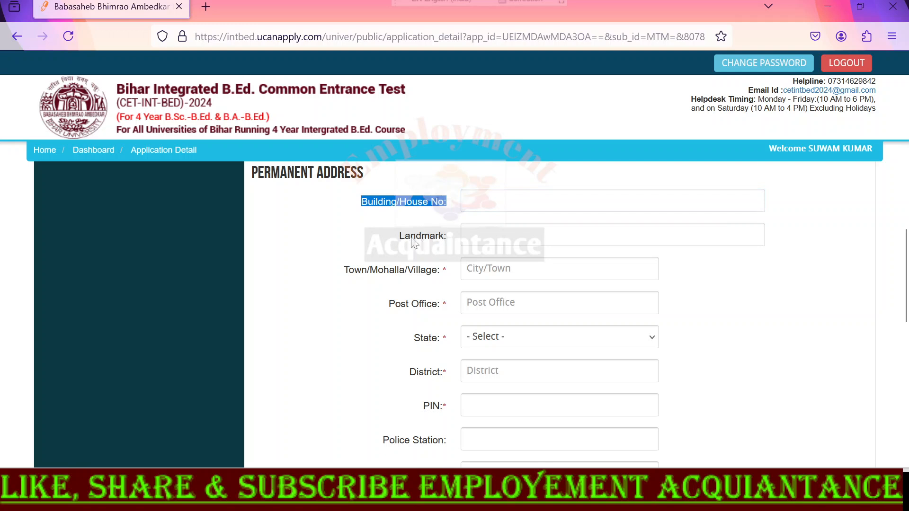
drag(401, 239, 453, 239)
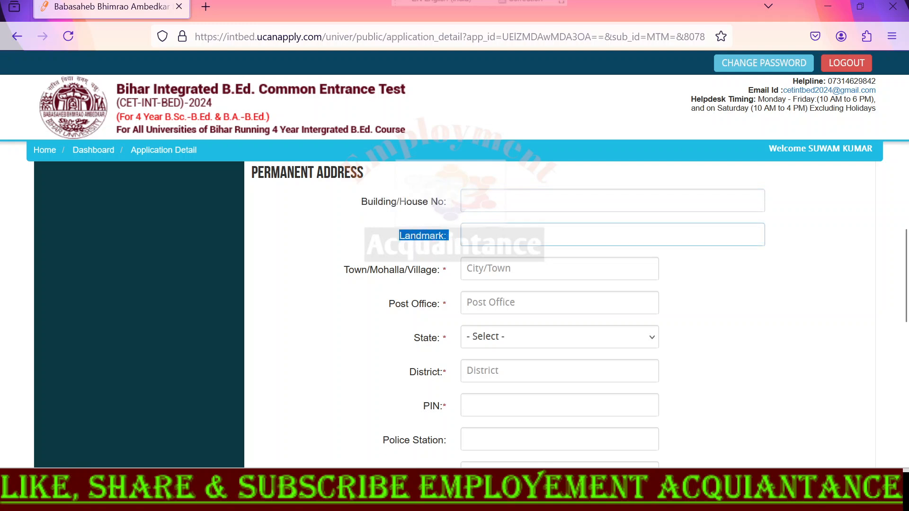
click(468, 237)
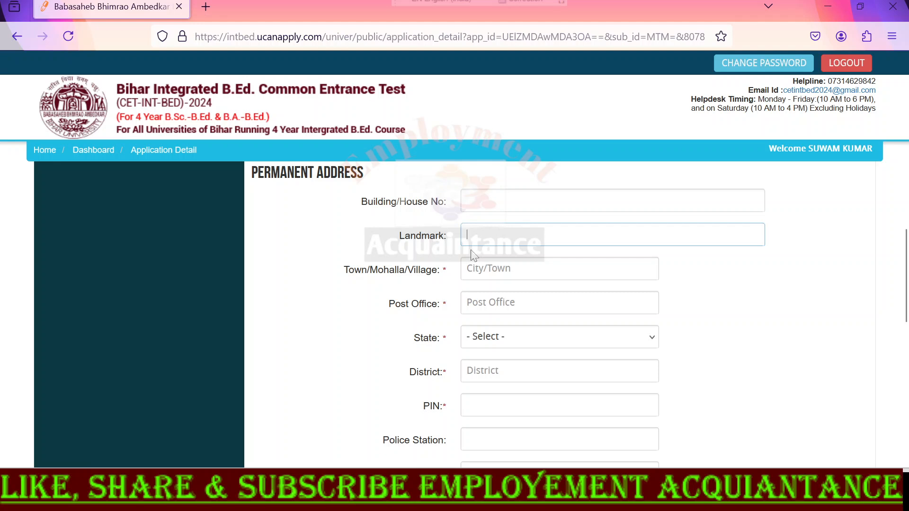
drag(345, 270, 438, 287)
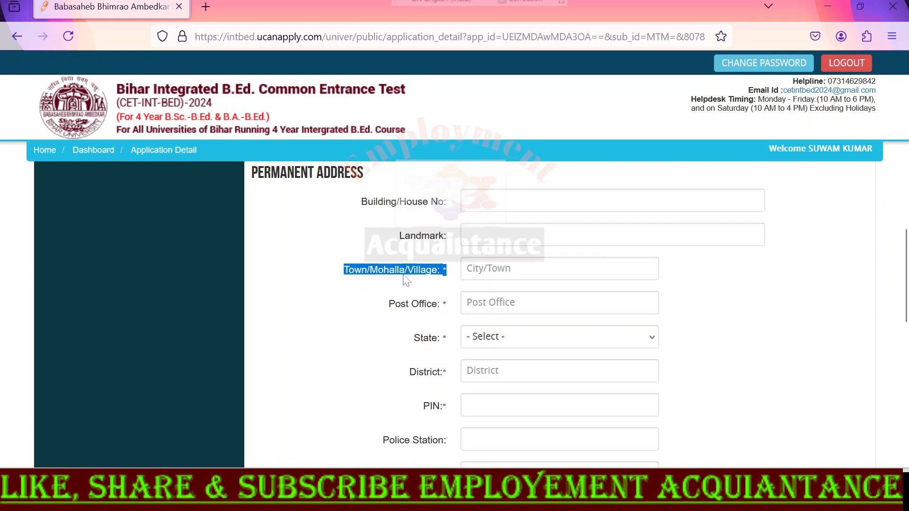
click(469, 274)
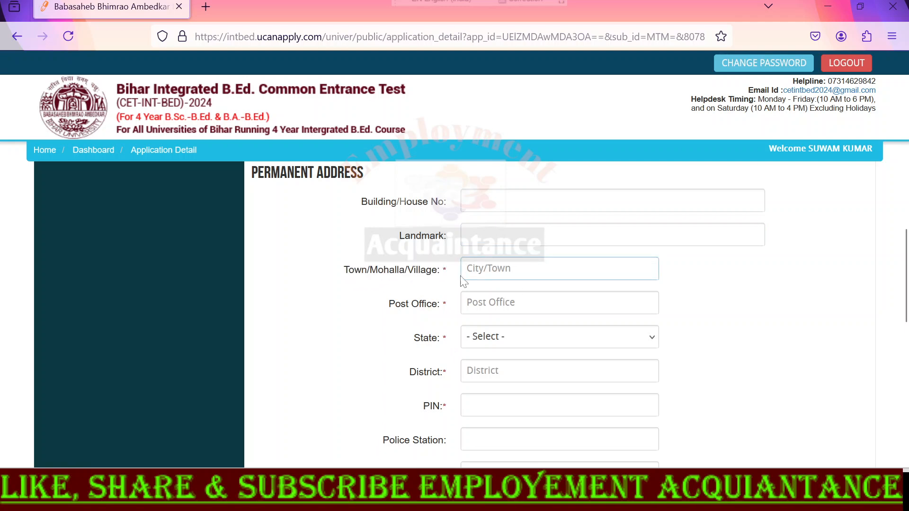
click(534, 300)
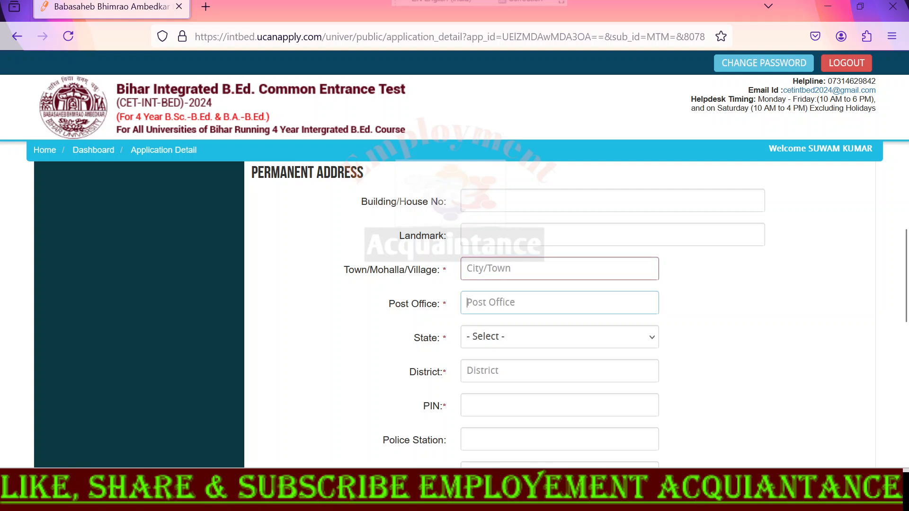
- Choose Bihar as the state of the permanent address and go through the District and PIN fields
click(493, 341)
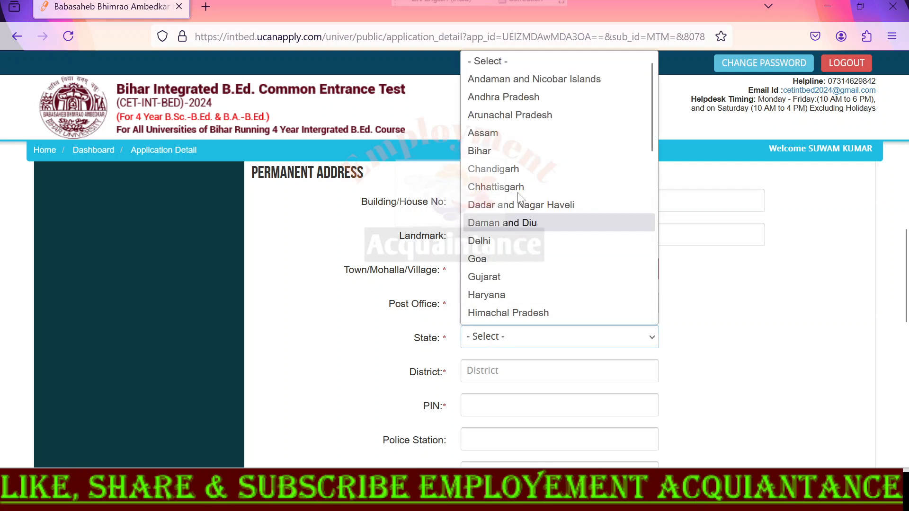
click(512, 149)
click(468, 370)
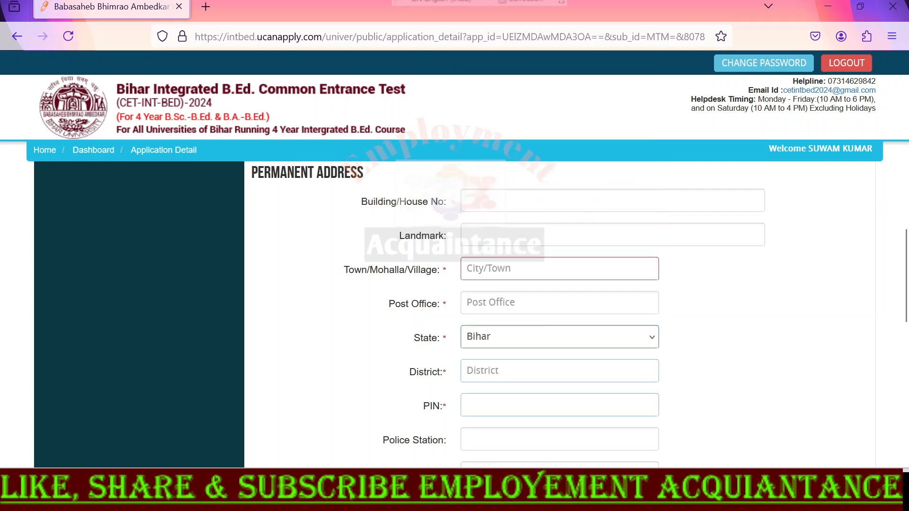
key(Tab)
- Review the rest of the address and contact details, including the correspondence address, and save the applicant details to proceed
scroll(409, 407, down, 2)
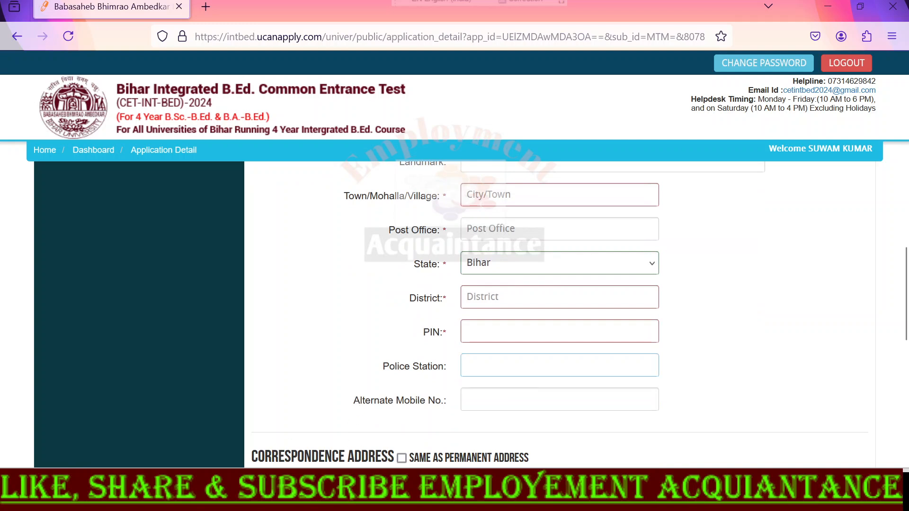
drag(258, 456, 393, 456)
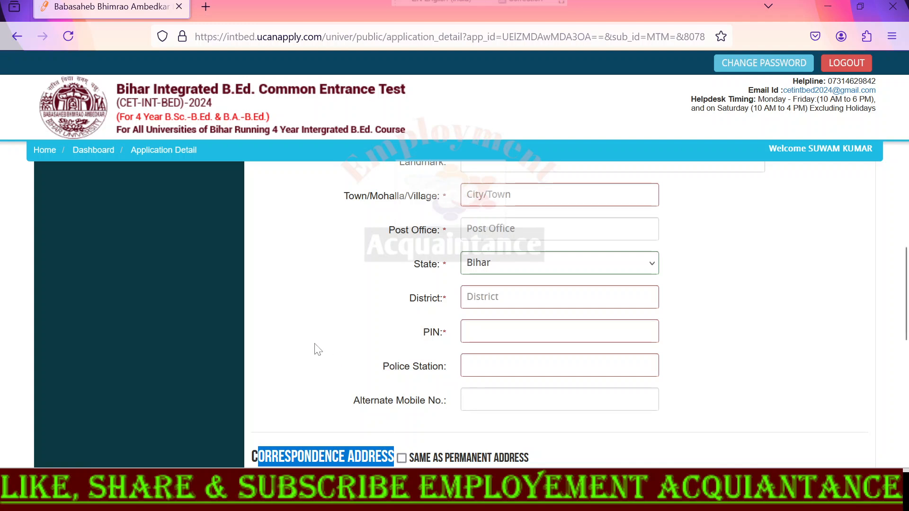
scroll(315, 349, down, 3)
scroll(376, 296, down, 3)
scroll(448, 336, down, 3)
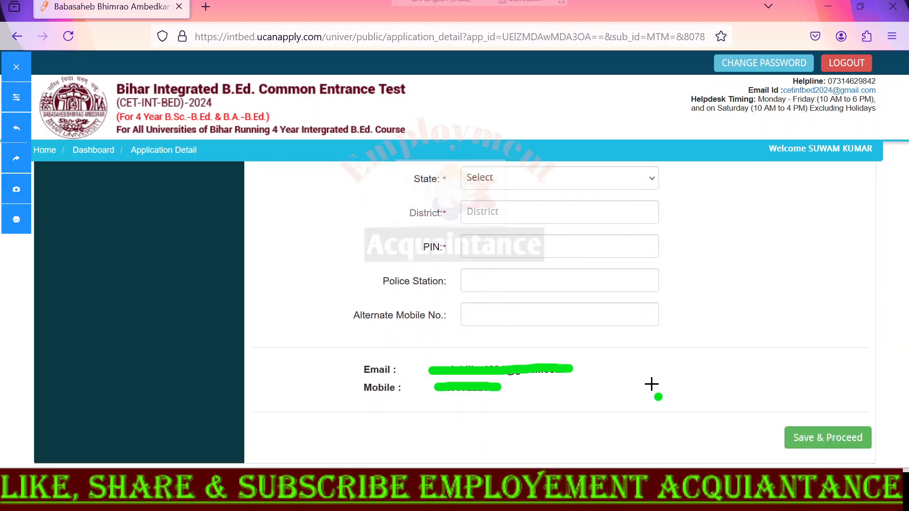
mouse_move(873, 416)
mouse_down()
mouse_move(755, 432)
mouse_move(899, 457)
mouse_move(875, 422)
mouse_up()
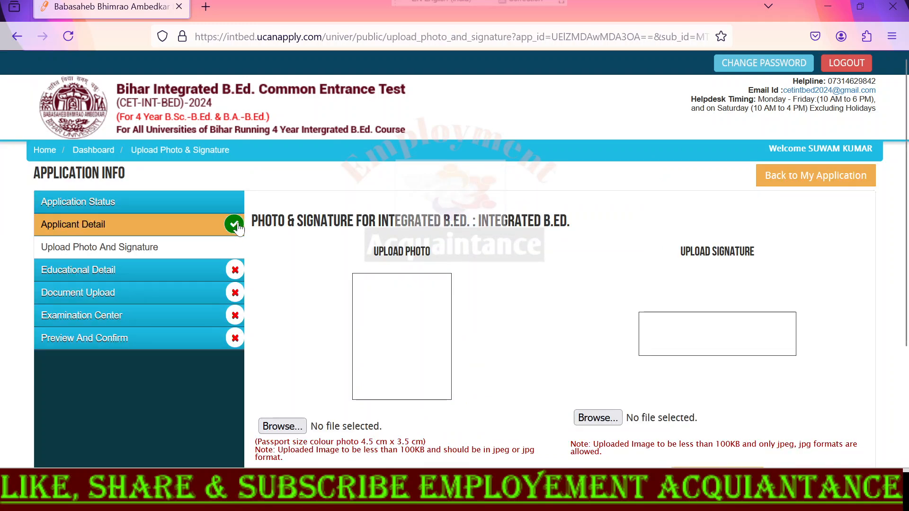
- Upload the applicant's photo and signature images, each under 100KB in jpeg or jpg format, and save to proceed to the educational details
drag(252, 221, 585, 225)
drag(374, 252, 447, 253)
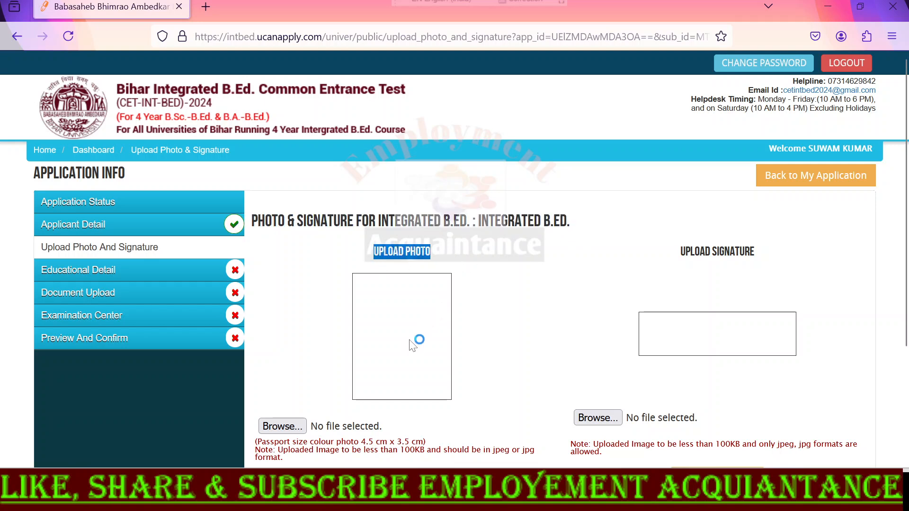
scroll(416, 341, down, 2)
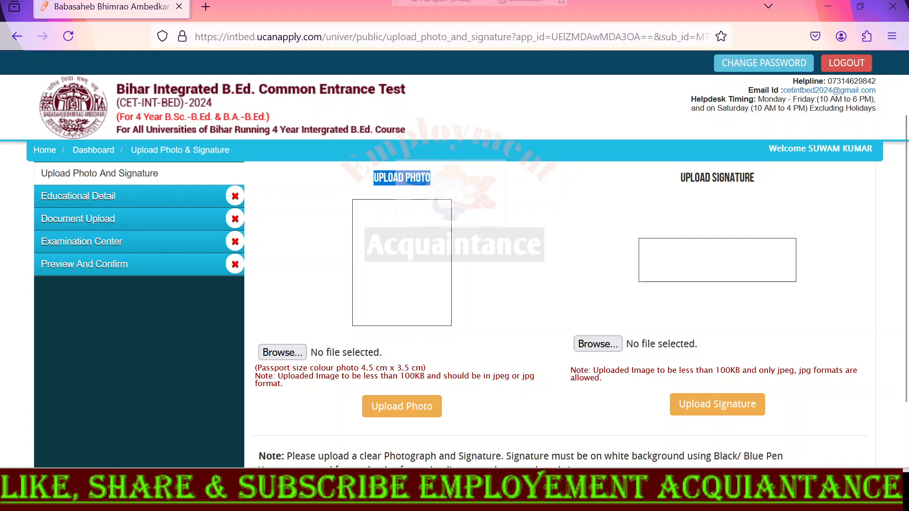
click(282, 351)
scroll(677, 406, down, 2)
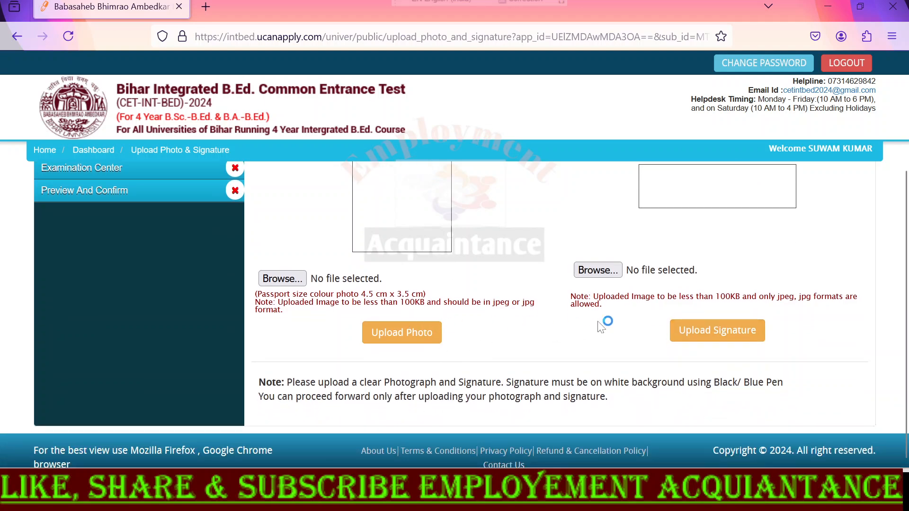
click(699, 341)
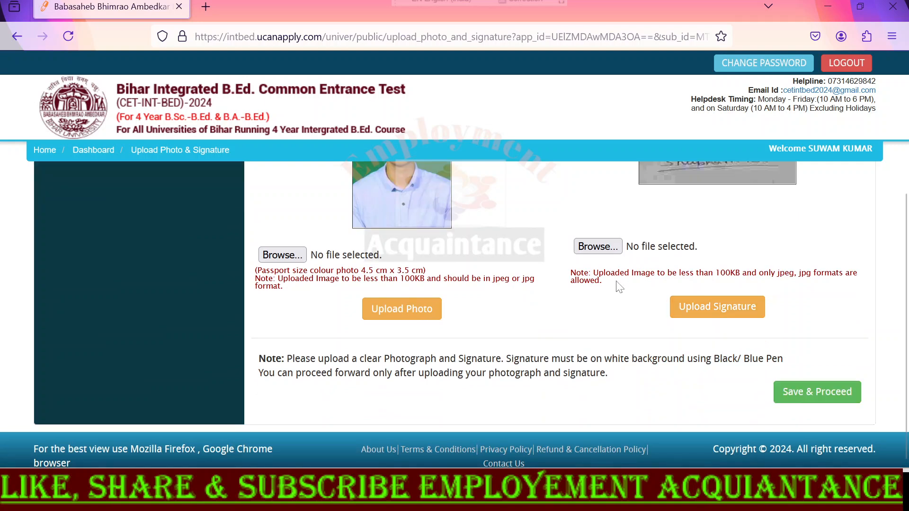
click(804, 395)
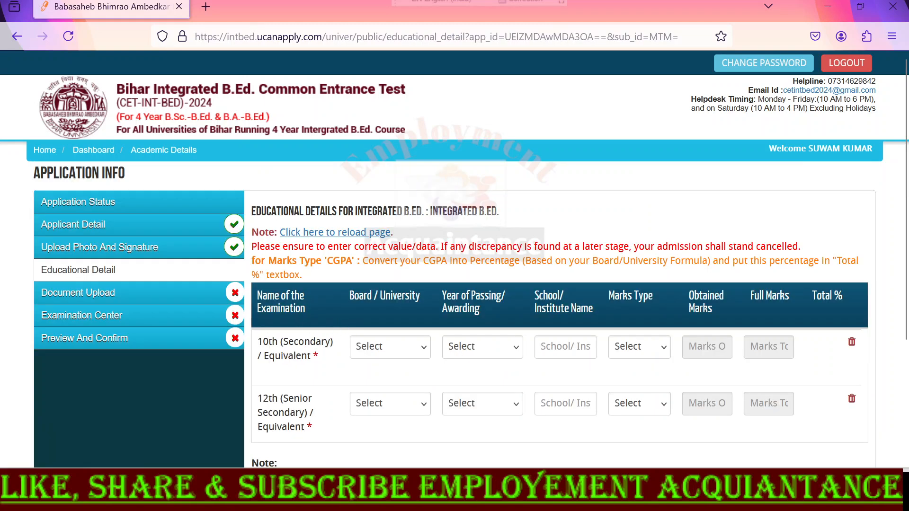
- For the 10th examination, choose Central Board of Secondary Education, Delhi as the board and 2016 as the year of passing
click(373, 349)
click(371, 347)
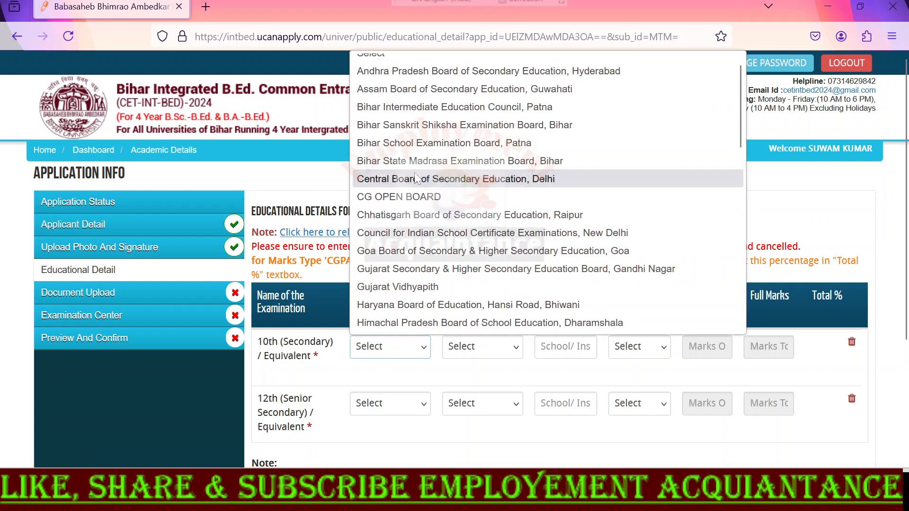
scroll(415, 151, up, 1)
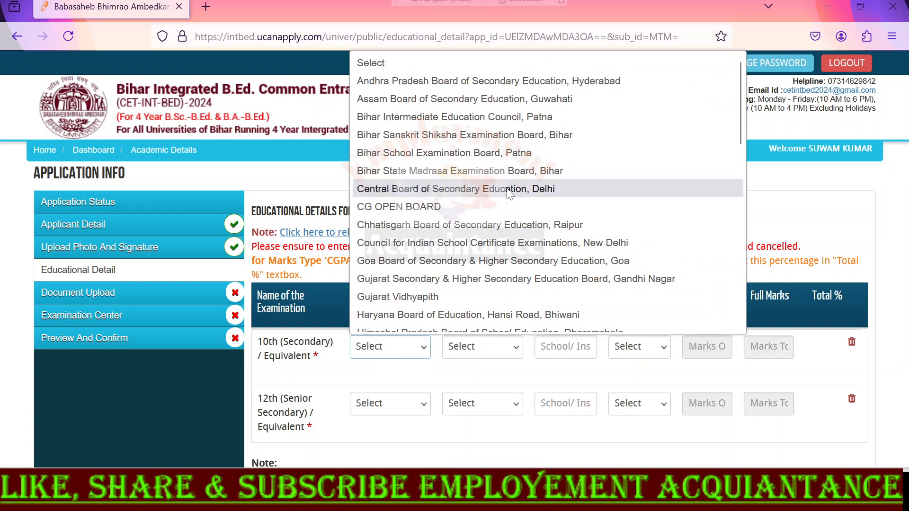
click(507, 192)
click(480, 347)
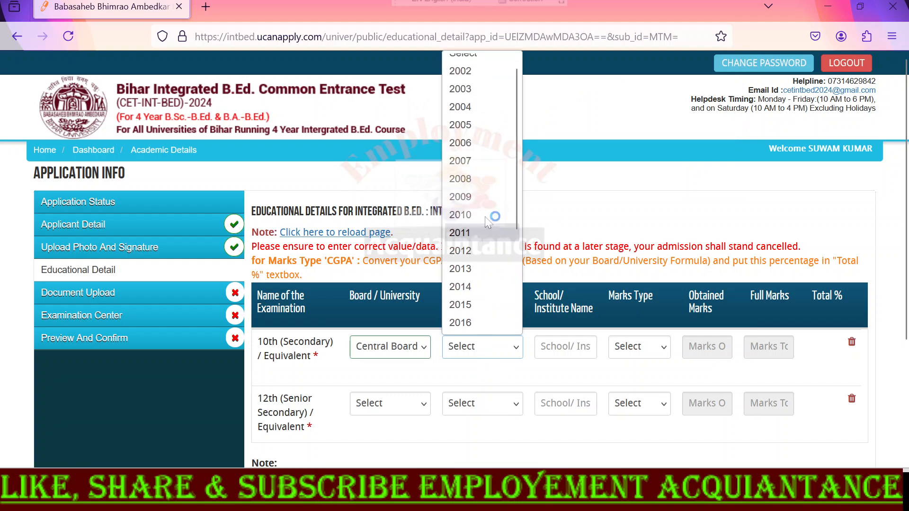
click(476, 323)
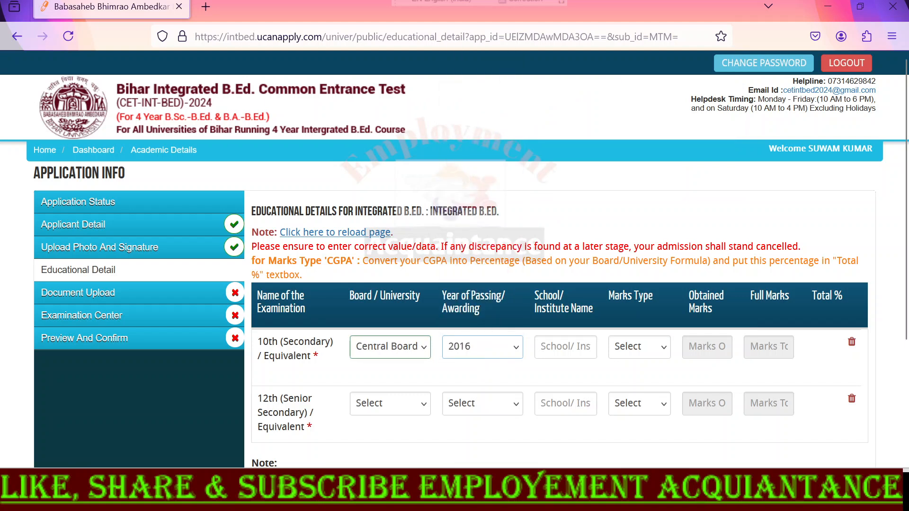
- Set the marks type of the 10th examination to Percentage and review its obtained marks, full marks and total percentage fields
drag(533, 292, 593, 310)
click(637, 347)
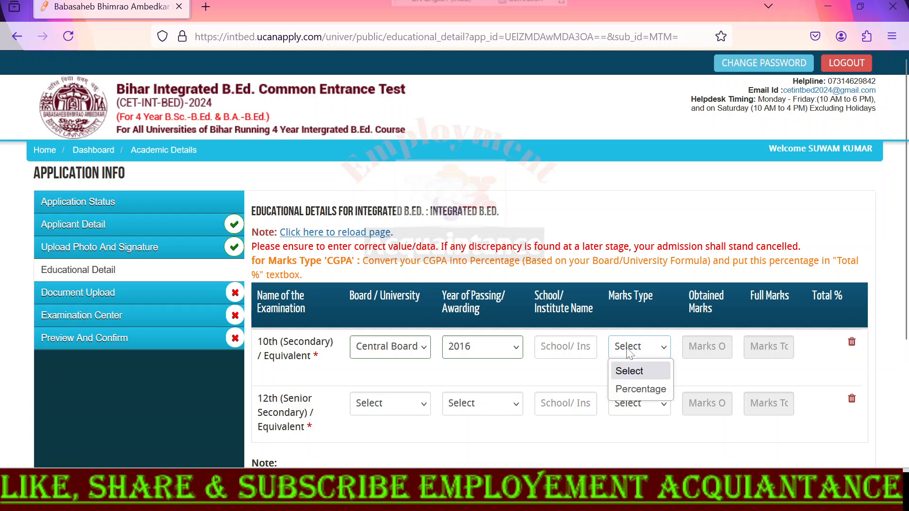
click(634, 393)
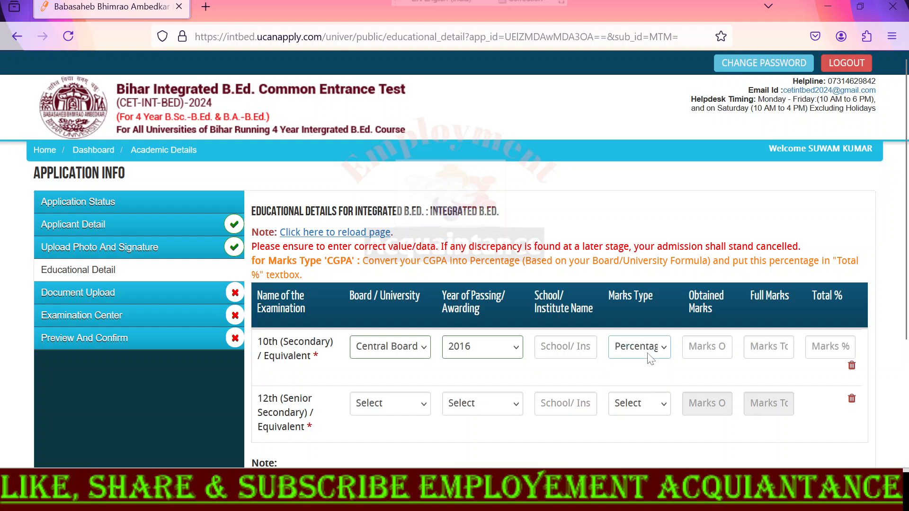
click(710, 347)
click(764, 341)
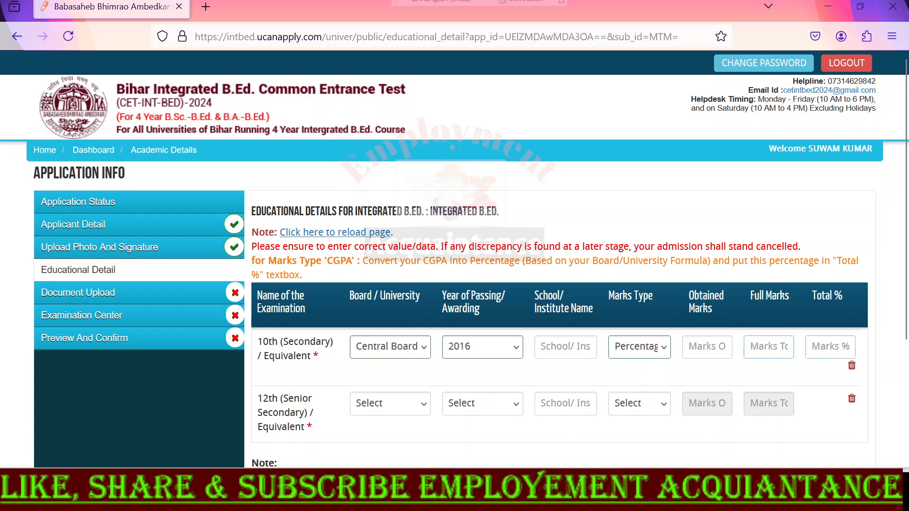
drag(812, 297, 844, 297)
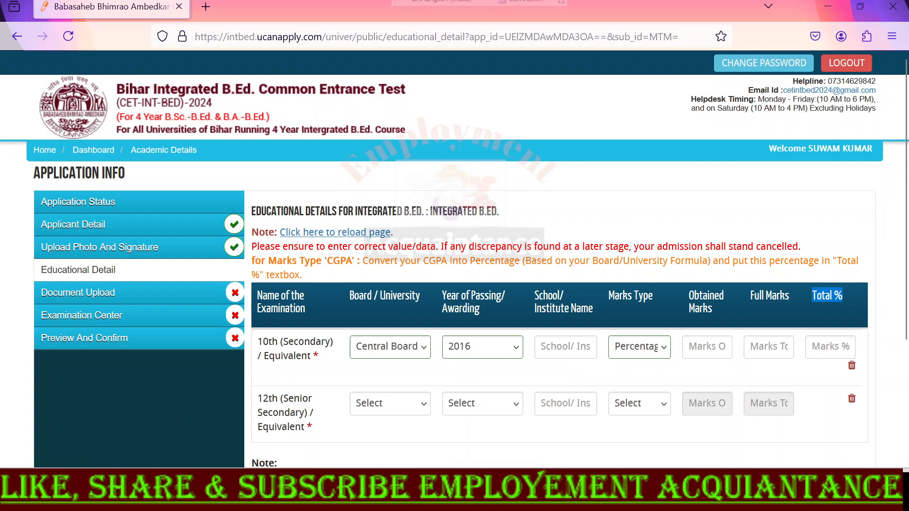
- For the 12th examination, choose Bihar School Examination Board, Patna as the board and 2018 as the year of passing
click(403, 410)
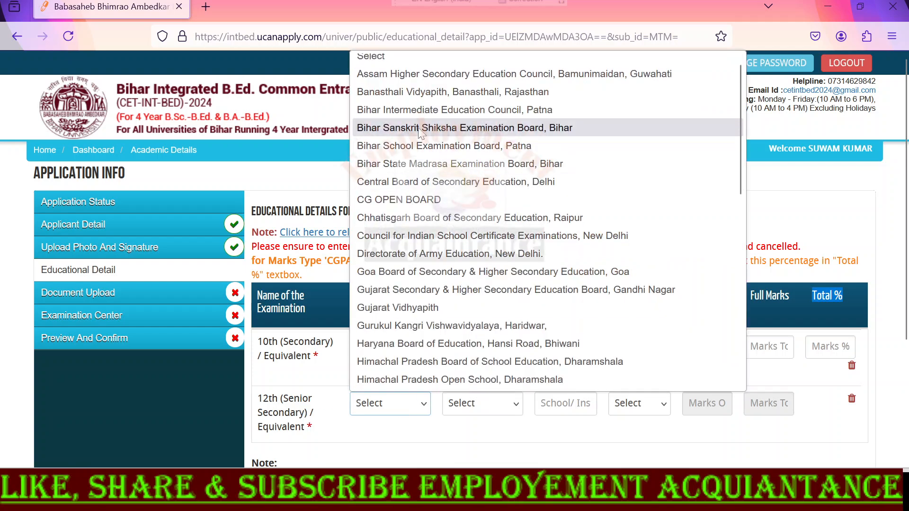
click(426, 145)
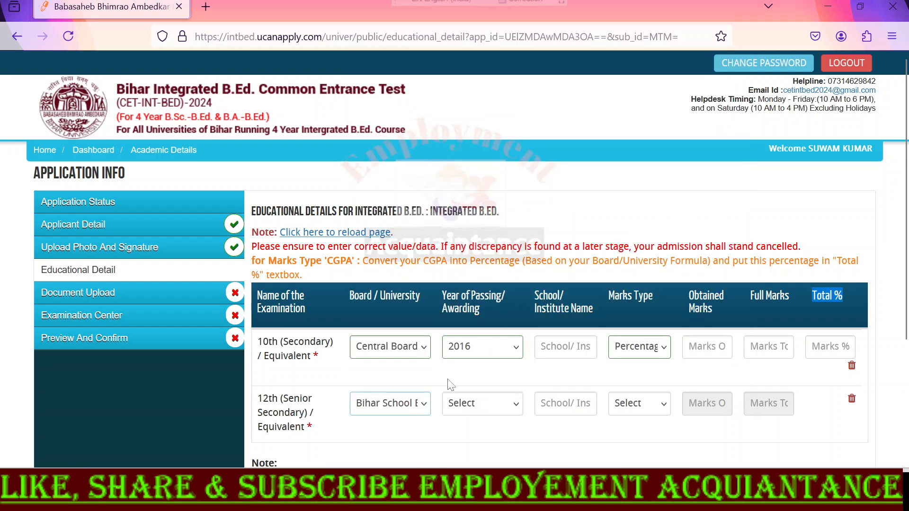
click(473, 403)
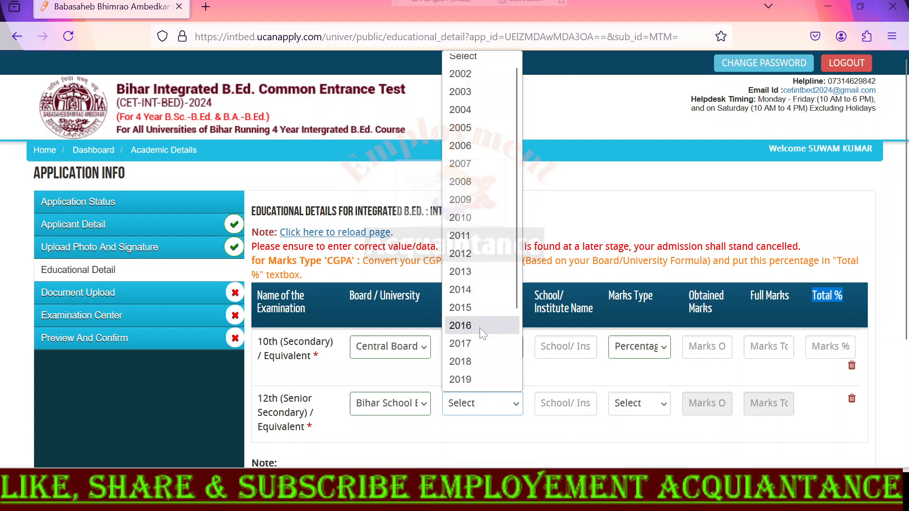
click(493, 362)
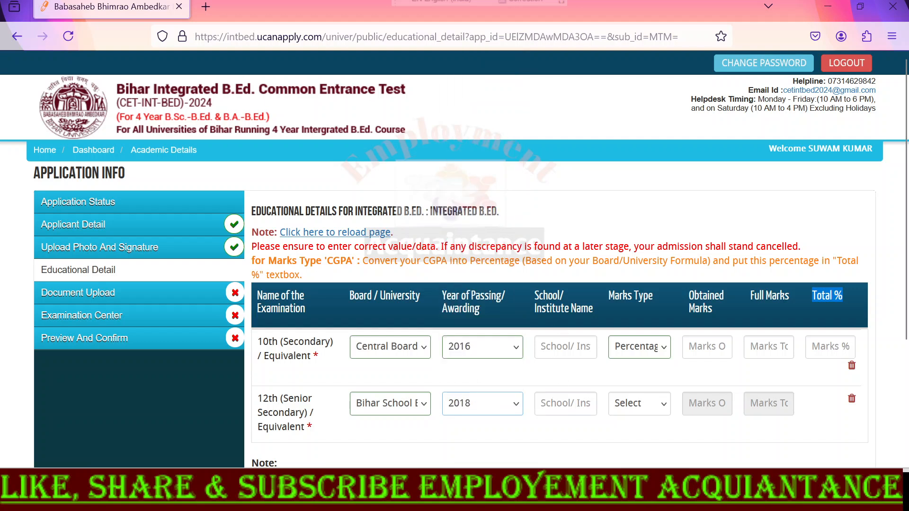
- Set the marks type of the 12th examination to Percentage, then save and confirm the educational details to proceed to document upload
click(627, 405)
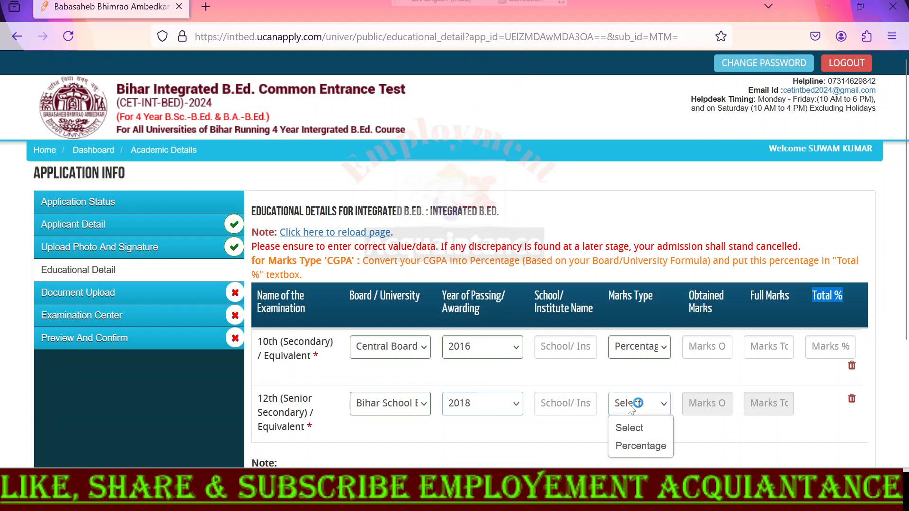
click(637, 443)
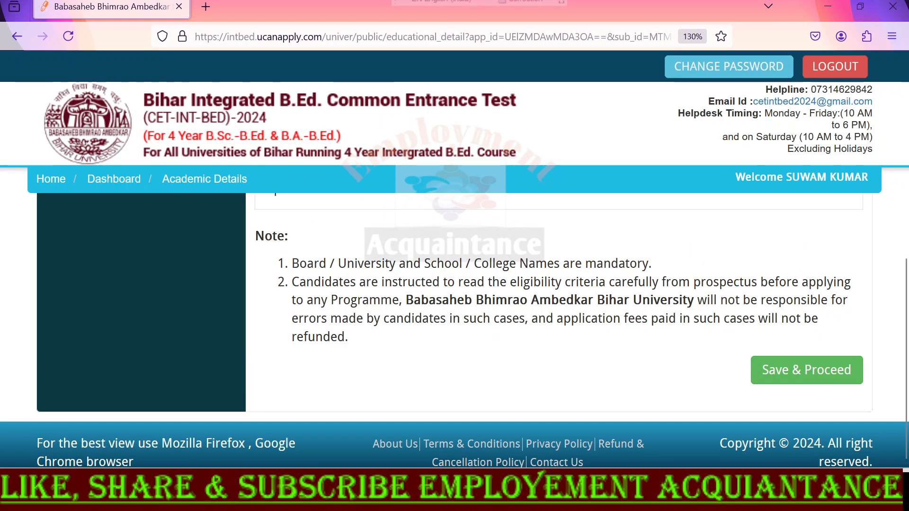
click(780, 375)
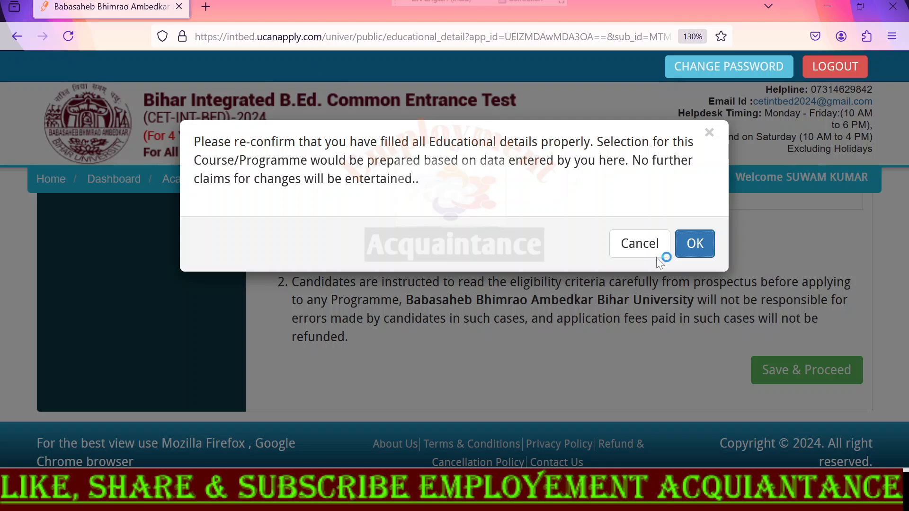
click(695, 243)
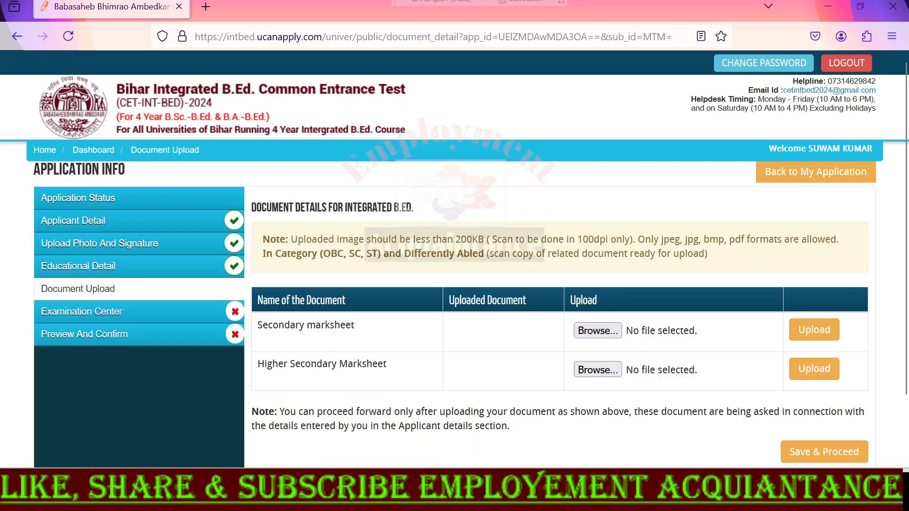
- Review the document requirements and upload the Secondary and Higher Secondary marksheets
drag(256, 208, 442, 220)
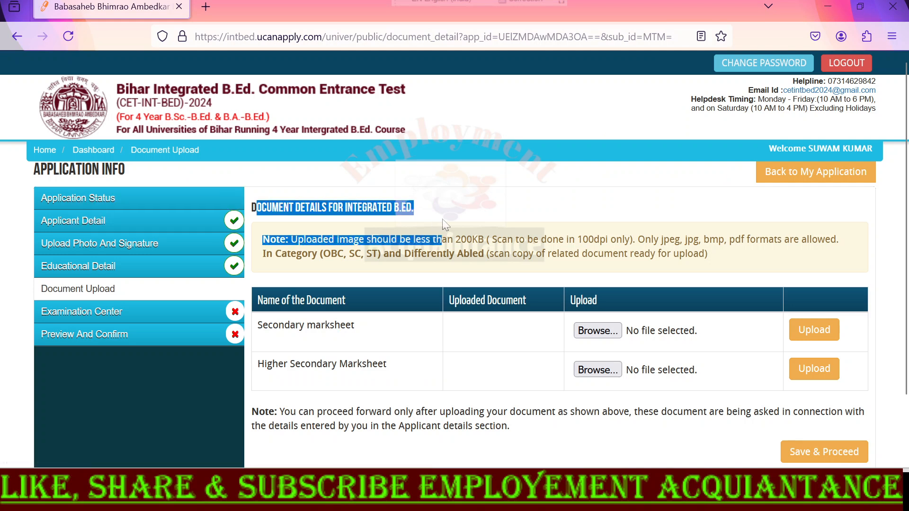
click(506, 213)
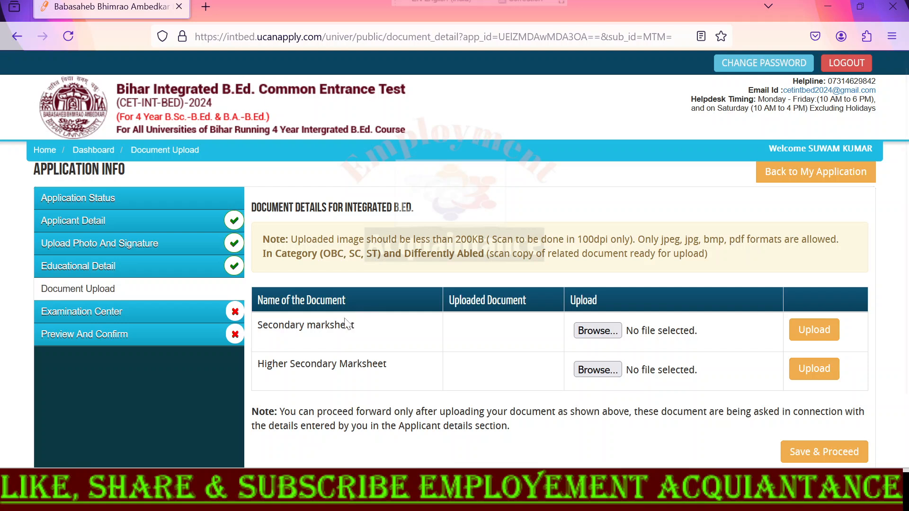
drag(257, 326, 363, 325)
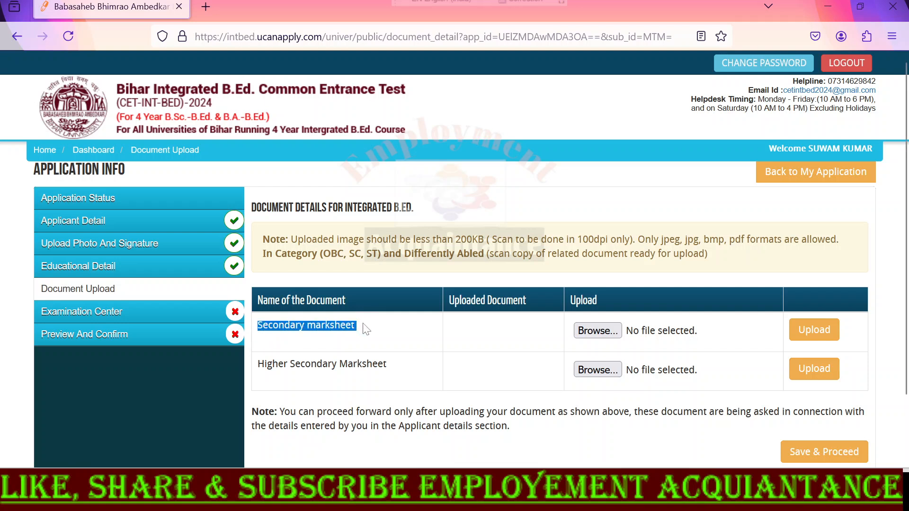
drag(257, 364, 429, 369)
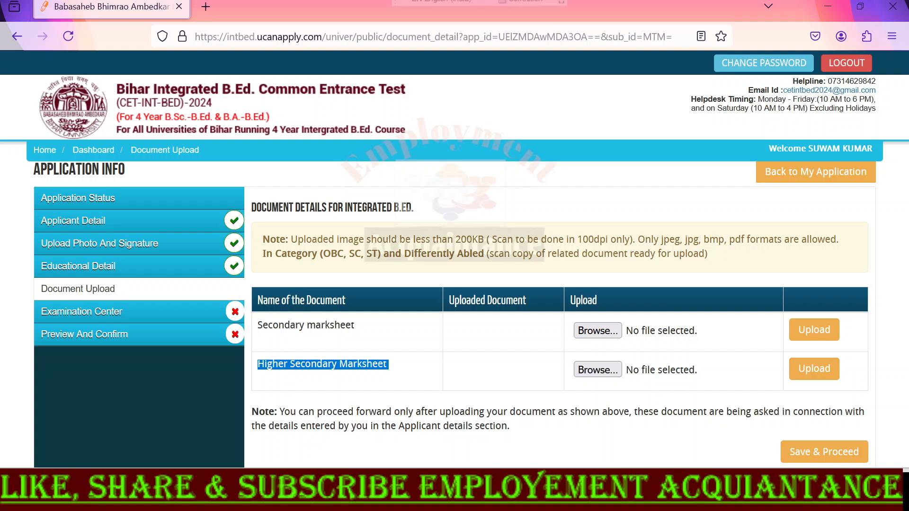
click(592, 332)
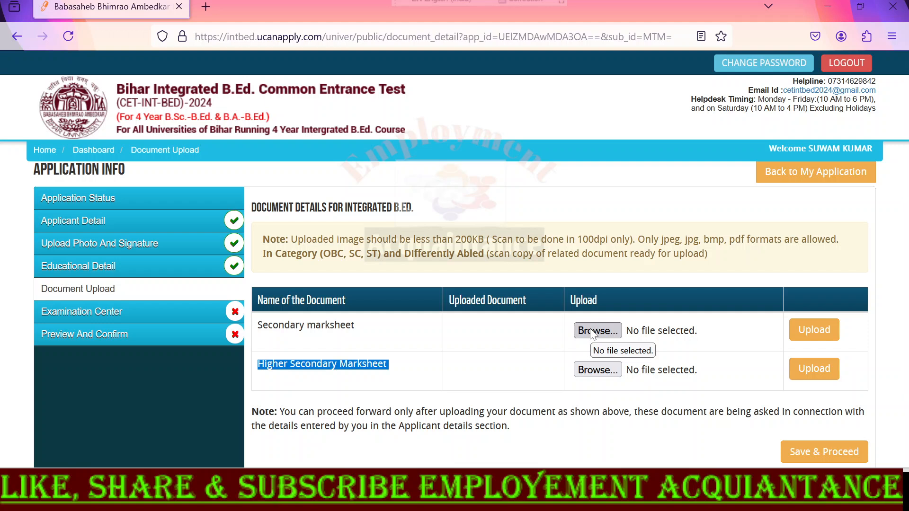
click(812, 331)
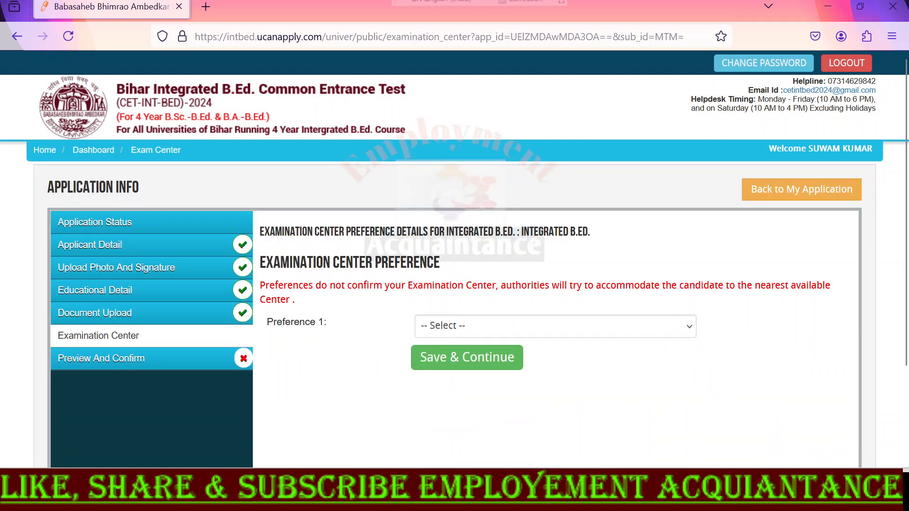
- Choose Muzaffarpur as examination center Preference 1, then save and continue to the application preview
drag(260, 263, 473, 270)
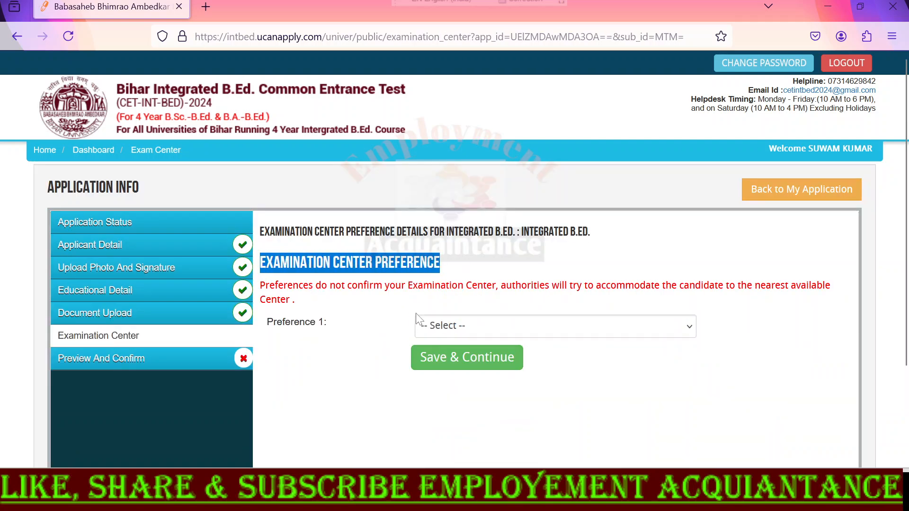
click(454, 333)
click(462, 368)
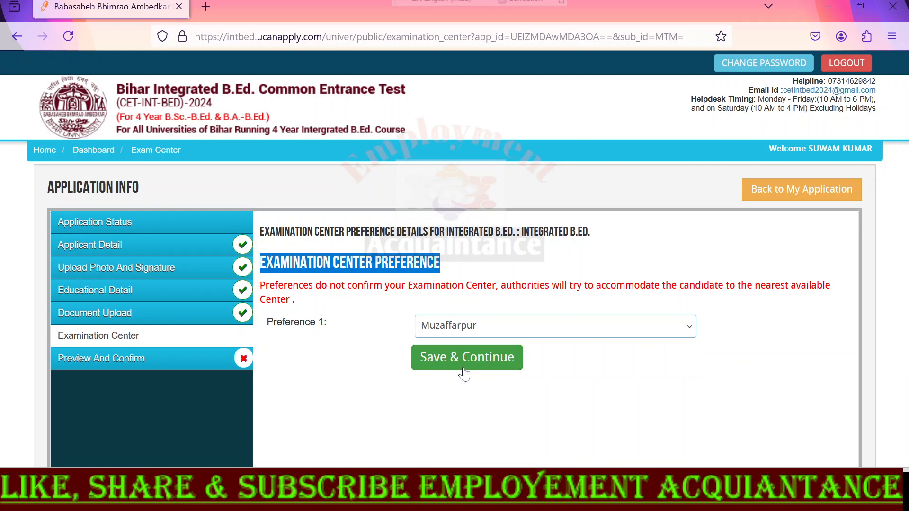
scroll(364, 336, down, 2)
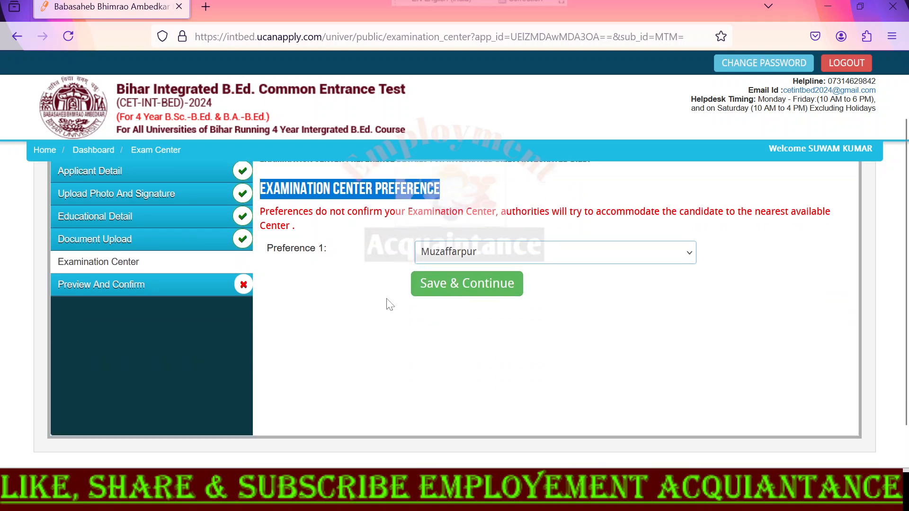
click(447, 290)
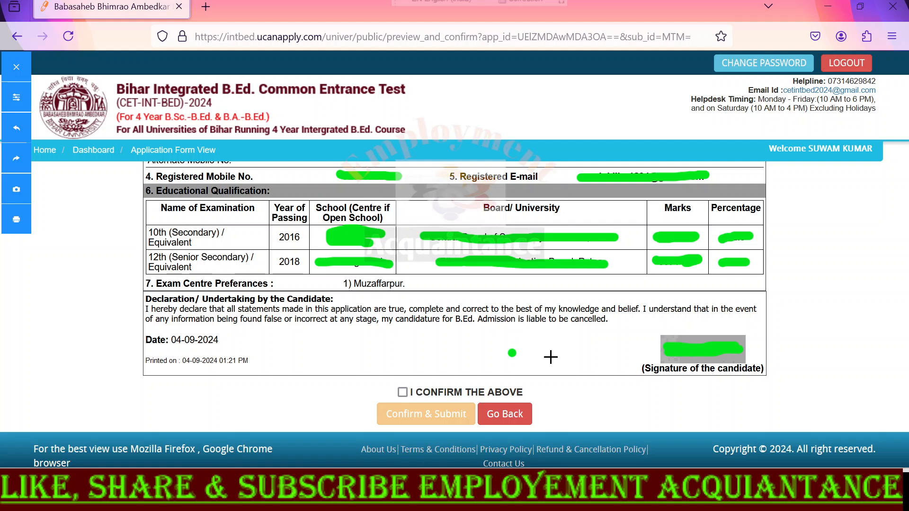
- Accept the candidate's declaration and submit the application, then proceed to payment
drag(384, 386, 431, 369)
mouse_move(362, 418)
mouse_down()
mouse_move(374, 426)
mouse_move(466, 428)
mouse_up()
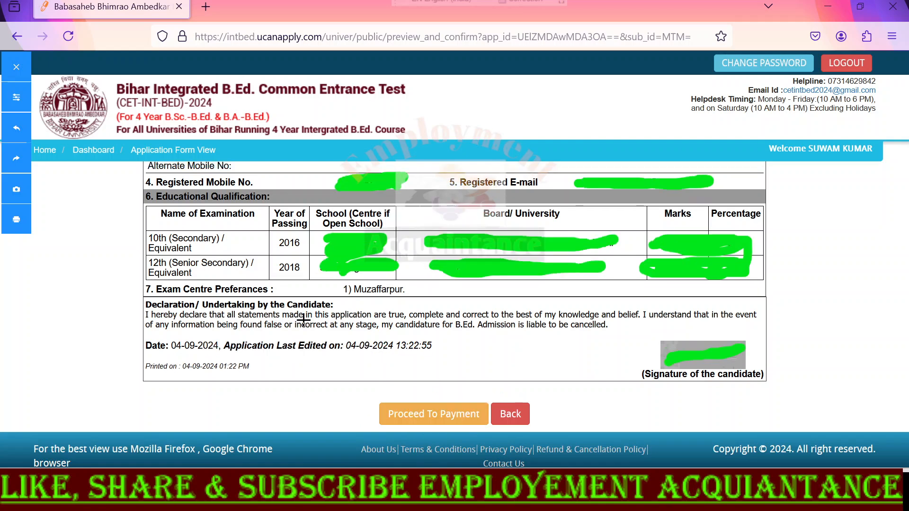
mouse_move(420, 391)
mouse_down()
mouse_move(395, 382)
mouse_move(359, 424)
mouse_move(429, 434)
mouse_move(564, 431)
mouse_move(448, 389)
mouse_move(393, 392)
mouse_move(371, 412)
mouse_move(368, 401)
mouse_move(412, 381)
mouse_up()
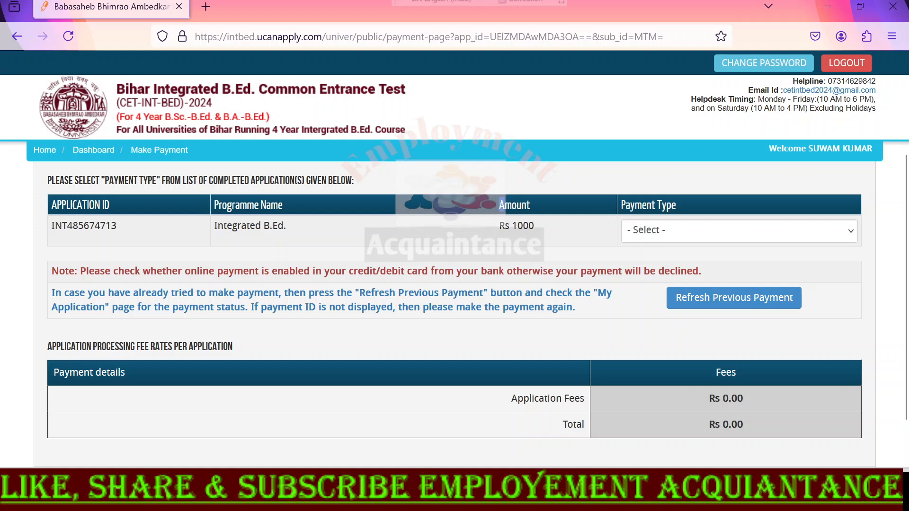
- Set the payment type of the Integrated B.Ed. application to ONLINE
double_click(523, 206)
click(658, 231)
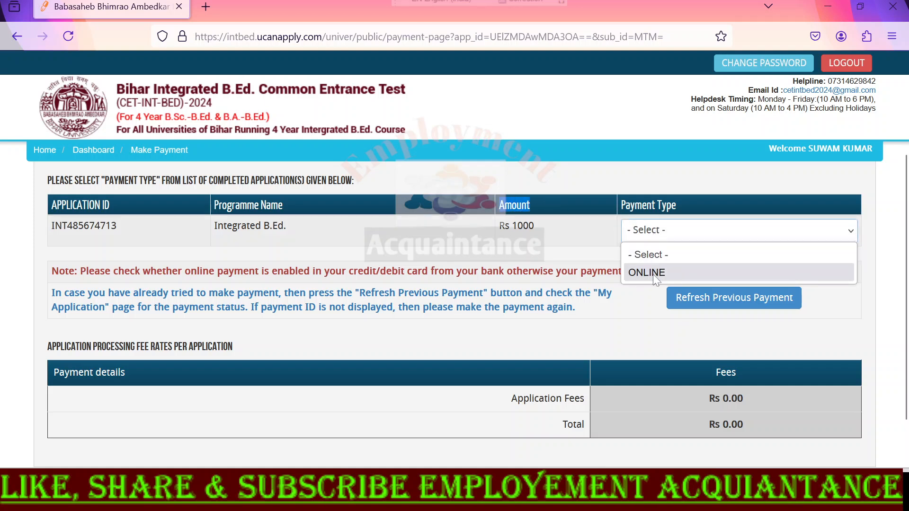
click(646, 273)
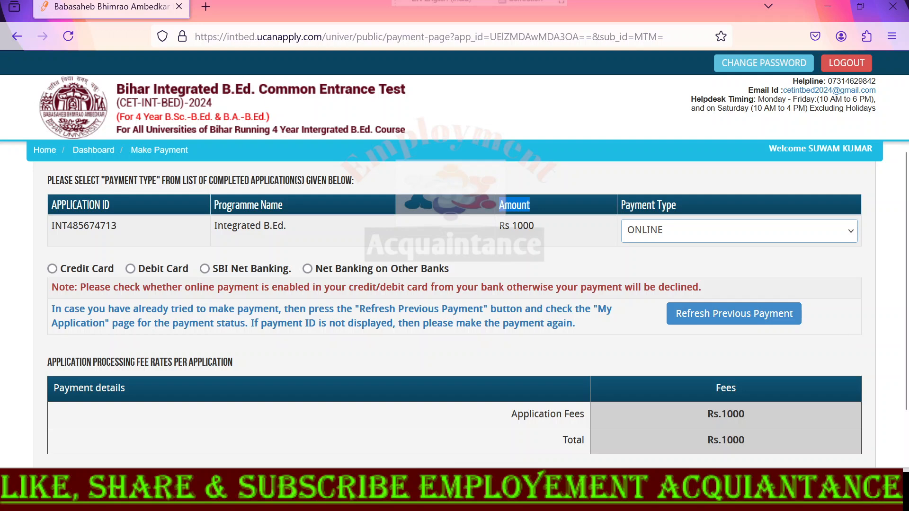
- Compare the fees and gateway charges for Debit Card, SBI Net Banking and Net Banking on Other Banks
click(130, 269)
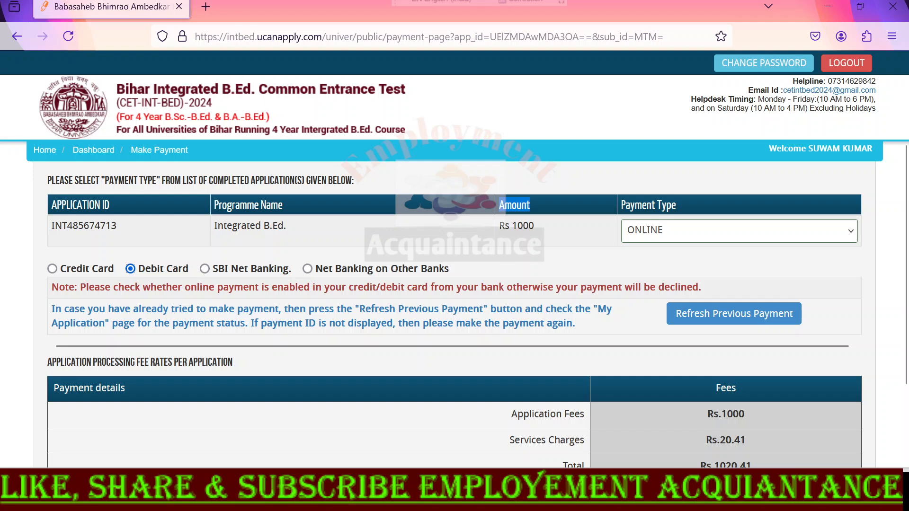
scroll(907, 314, down, 1)
scroll(907, 320, down, 1)
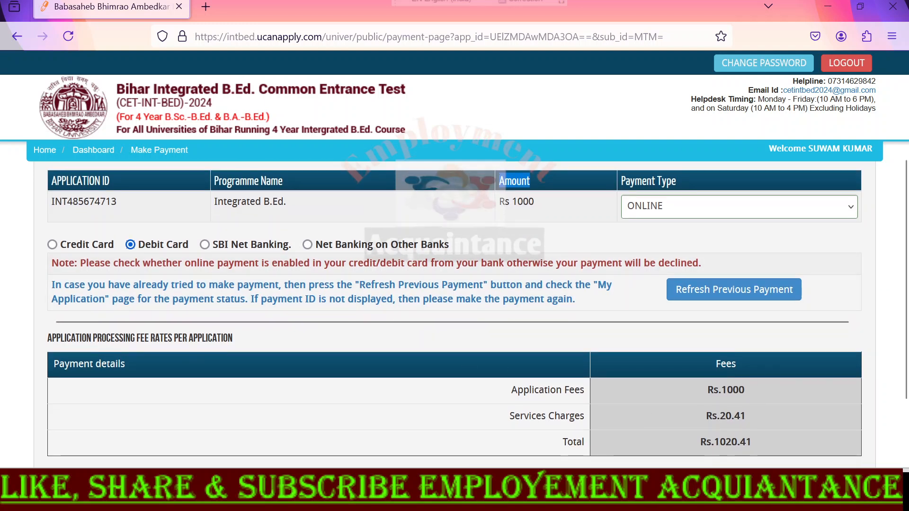
click(205, 245)
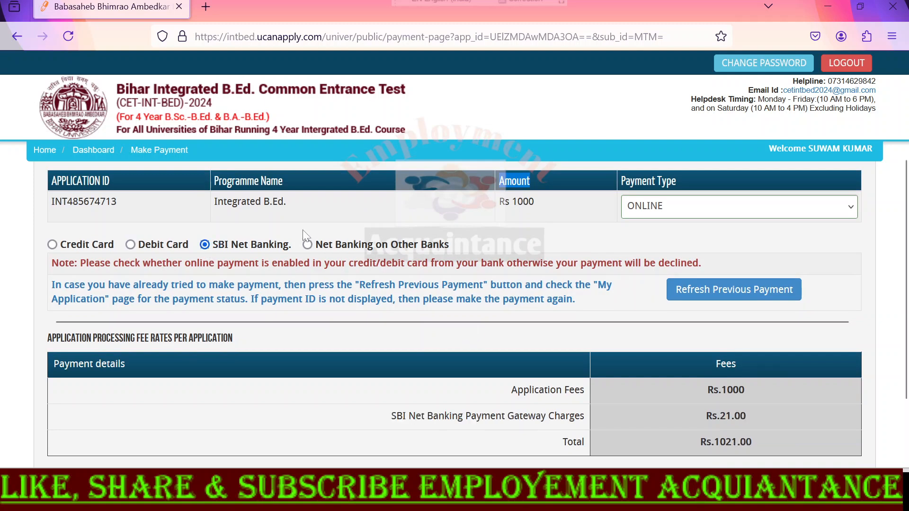
click(308, 245)
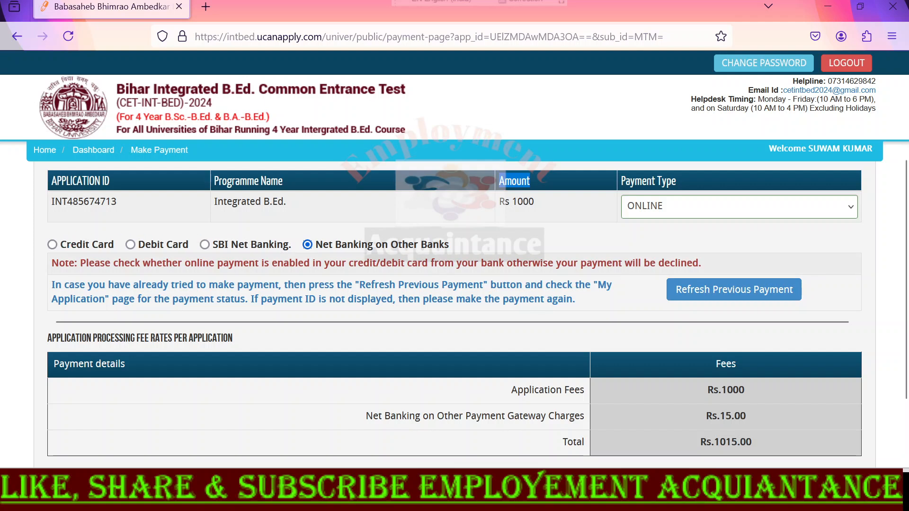
scroll(674, 370, down, 2)
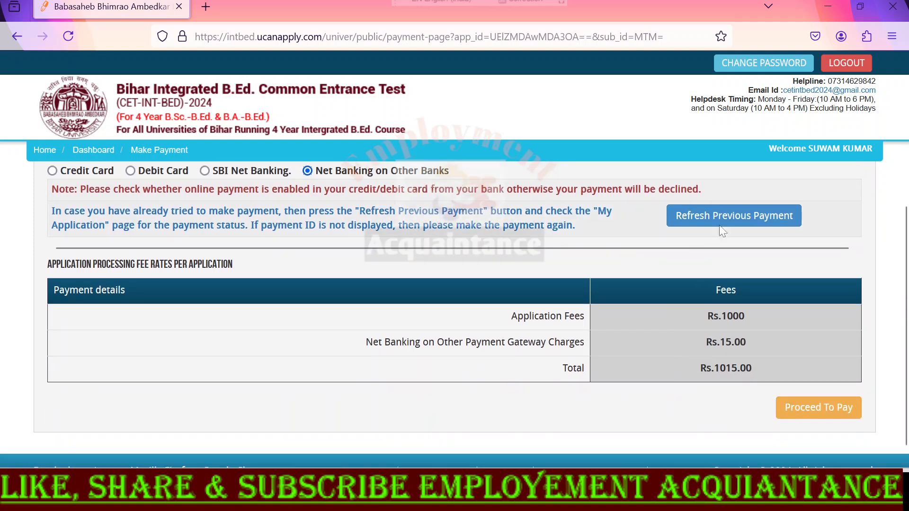
- Proceed to pay the fee with SBI Net Banking and choose State Bank of India Netbanking in the checkout
click(824, 412)
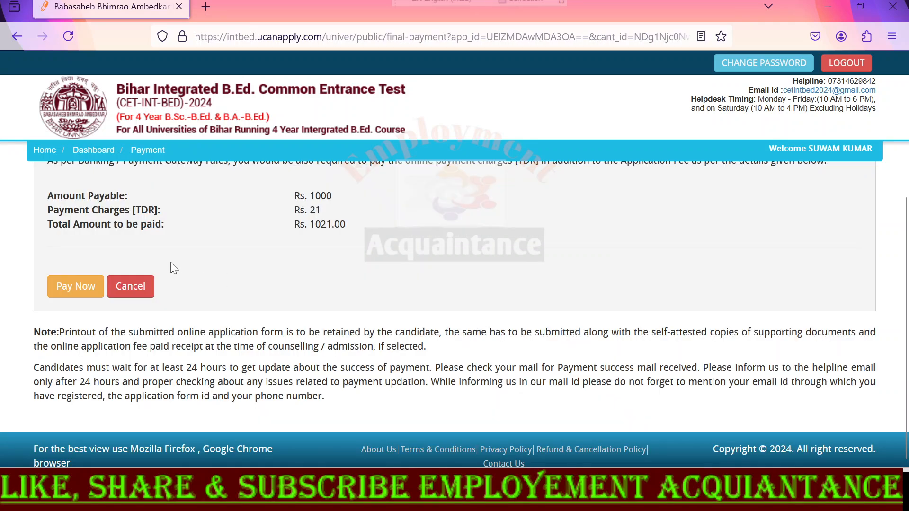
drag(295, 225, 345, 225)
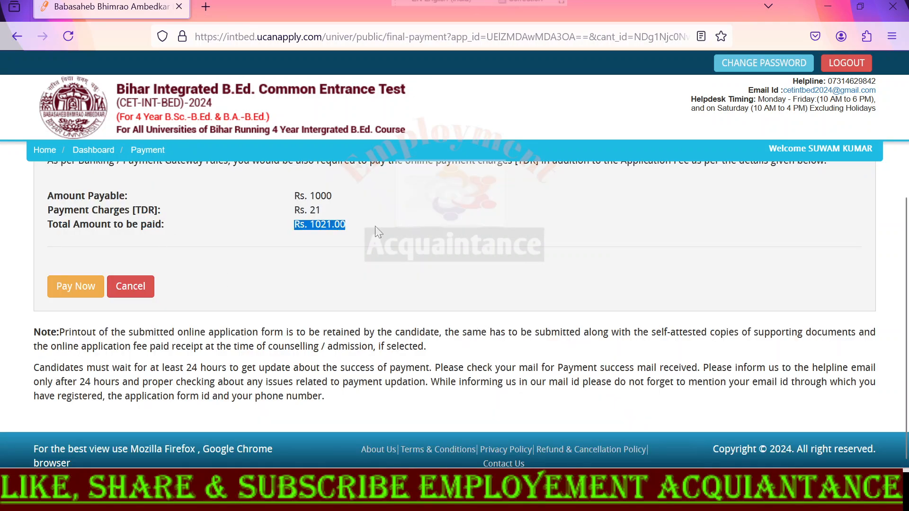
click(69, 290)
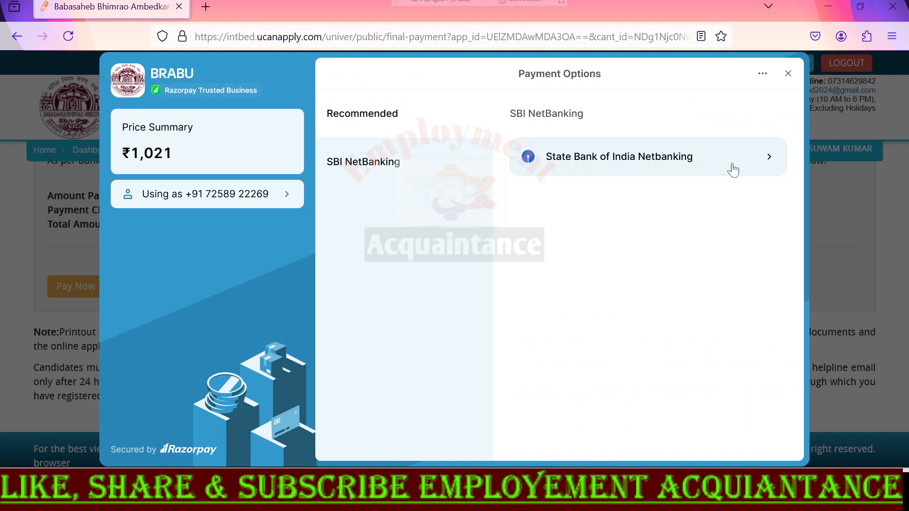
click(761, 159)
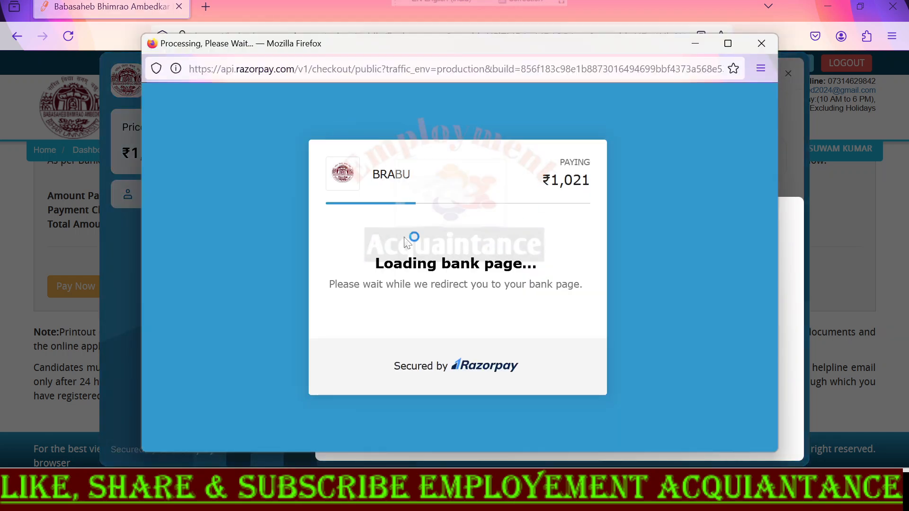